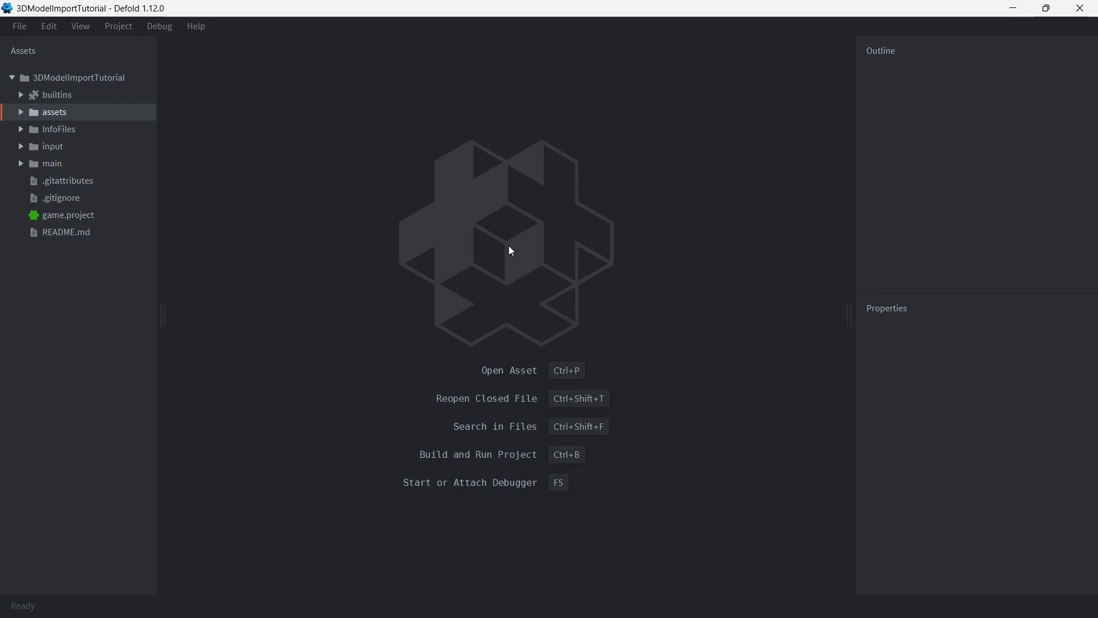
Step: Open main.collection from the main folder and frame the main object's three shapes in the scene view
left_click(20, 162)
double_click(78, 187)
left_click(908, 112)
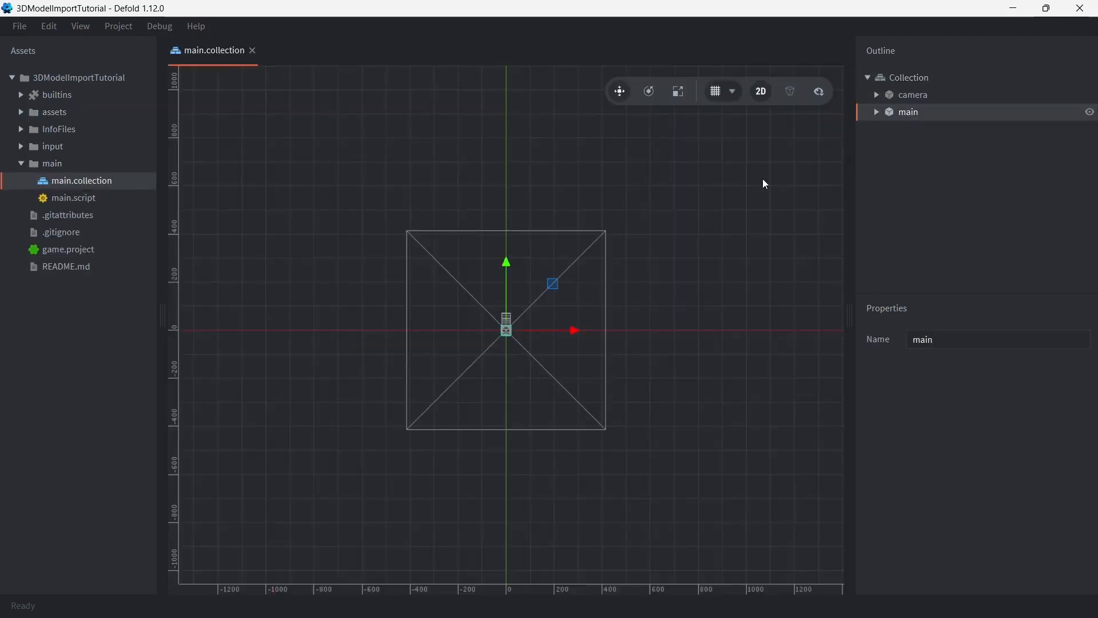
key("f")
left_click(593, 256)
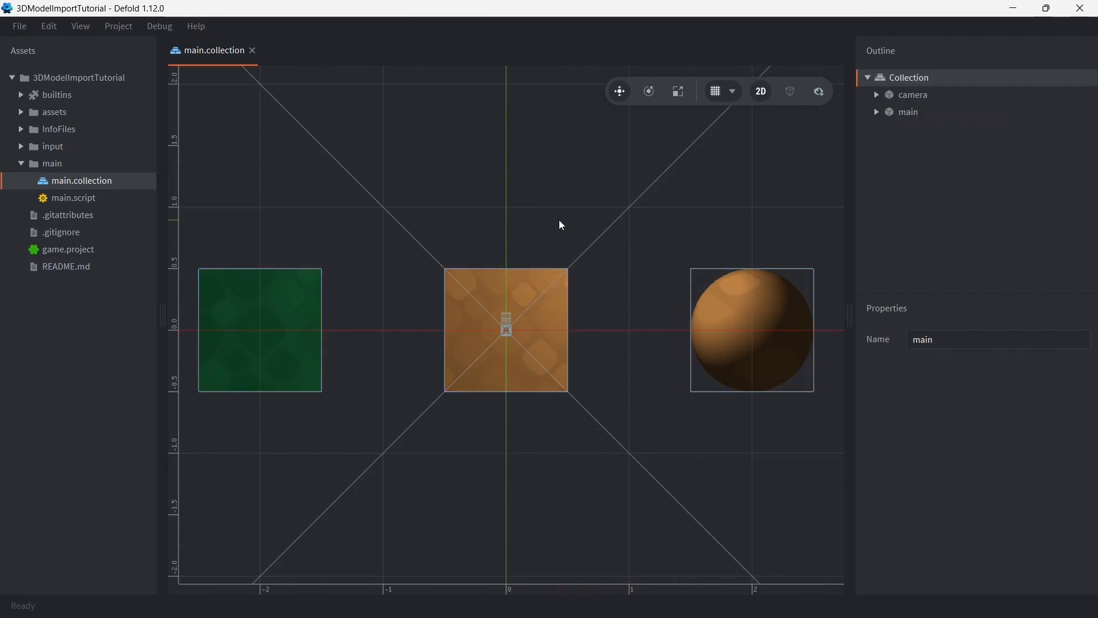
scroll(567, 239, "down", 4)
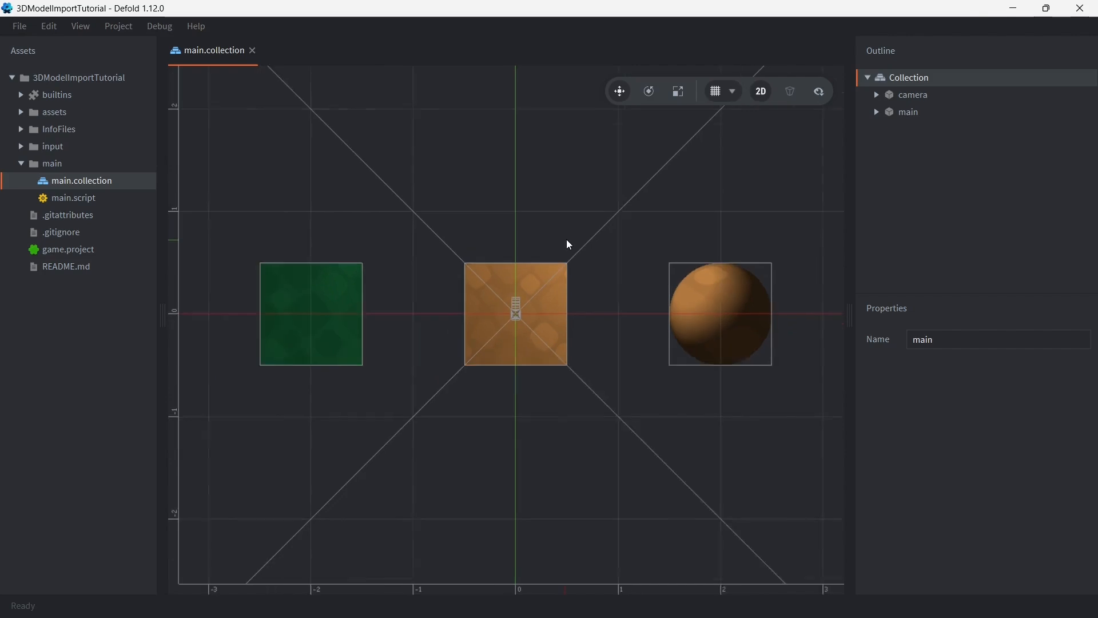
scroll(572, 234, "down", 1)
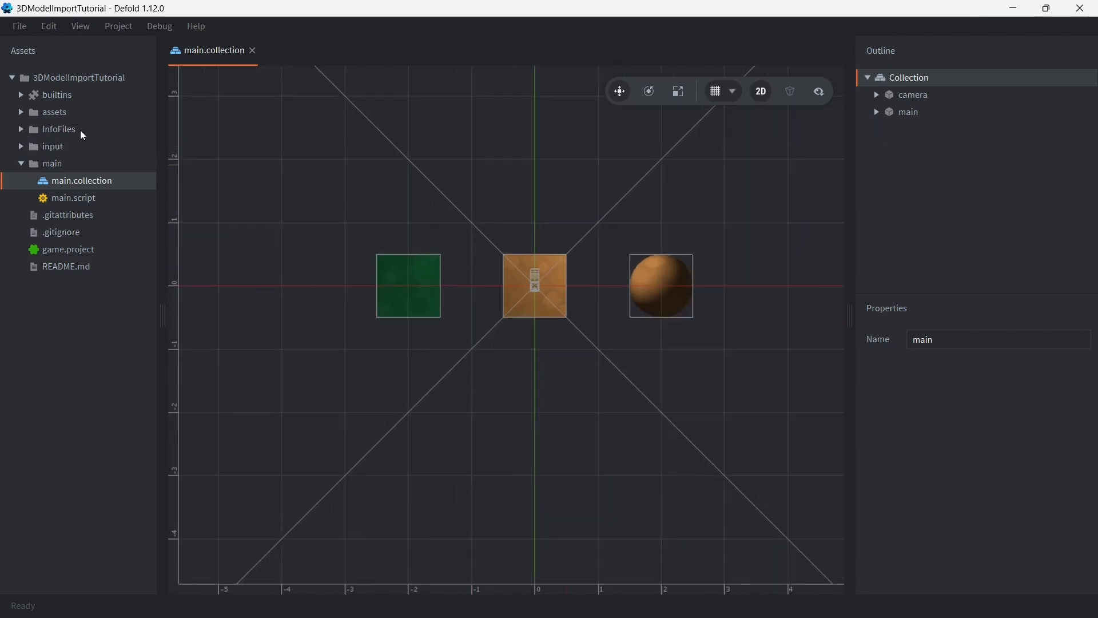
Step: Read the Credits file in the InfoFiles folder for the model sources, closing it when done
left_click(21, 128)
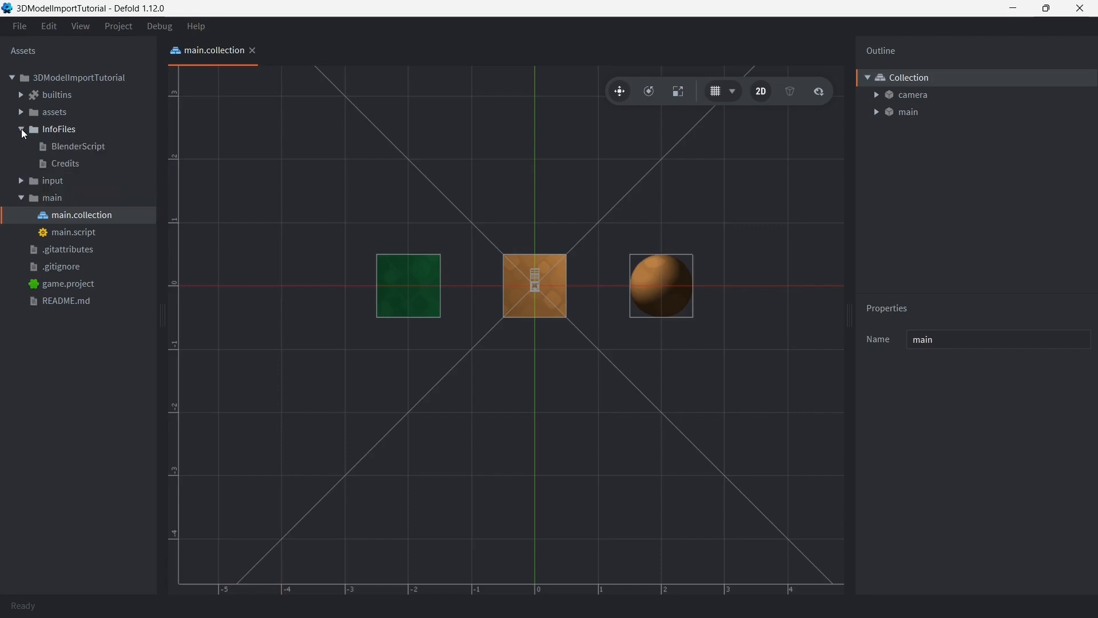
double_click(65, 164)
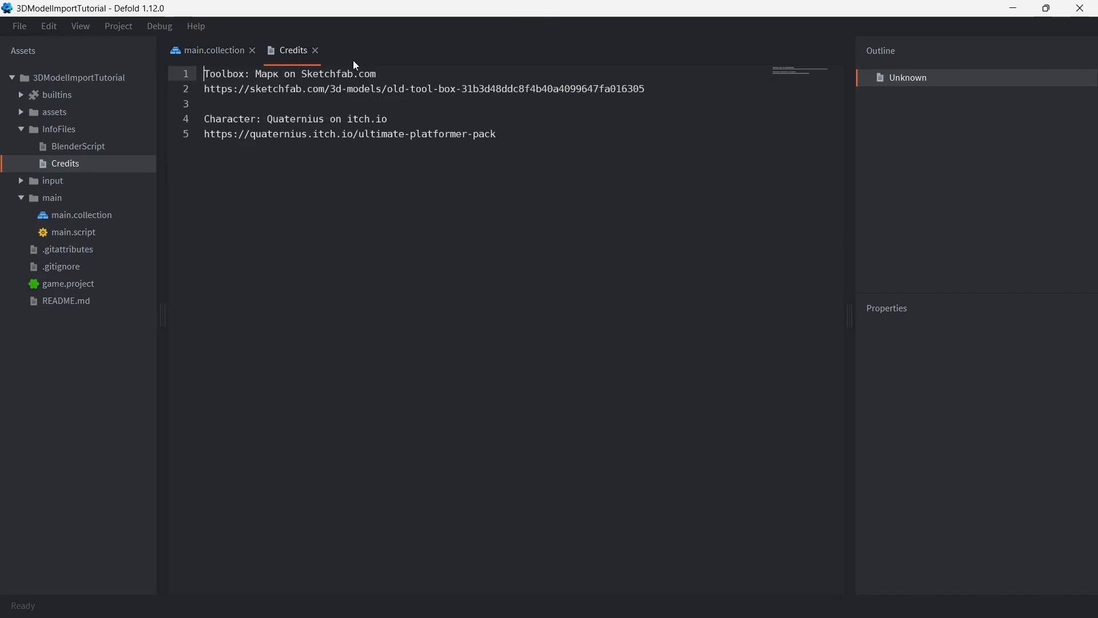
left_click(314, 50)
Step: Open Character_Gun.gltf and old_tool_box.glb from the Character and ToolBox subfolders of assets/models
left_click(20, 112)
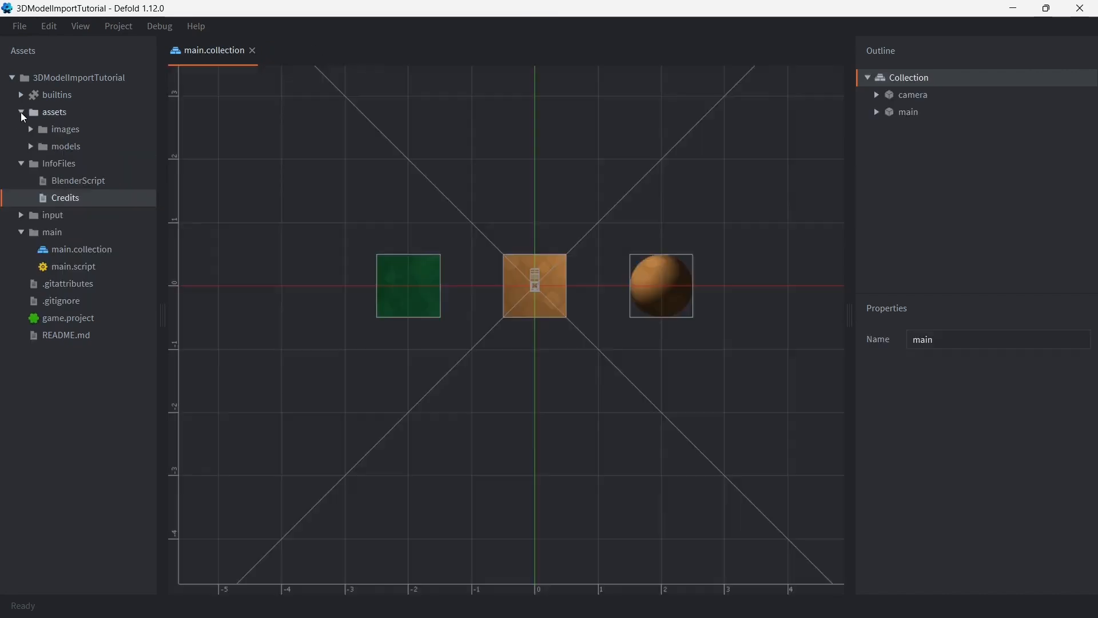
left_click(30, 147)
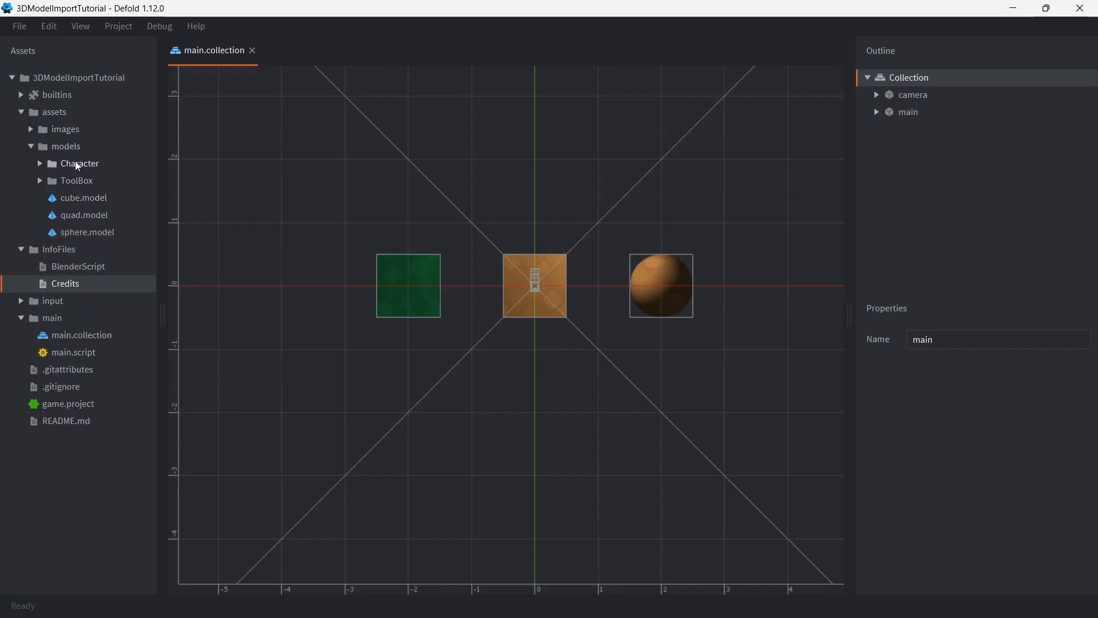
left_click(42, 164)
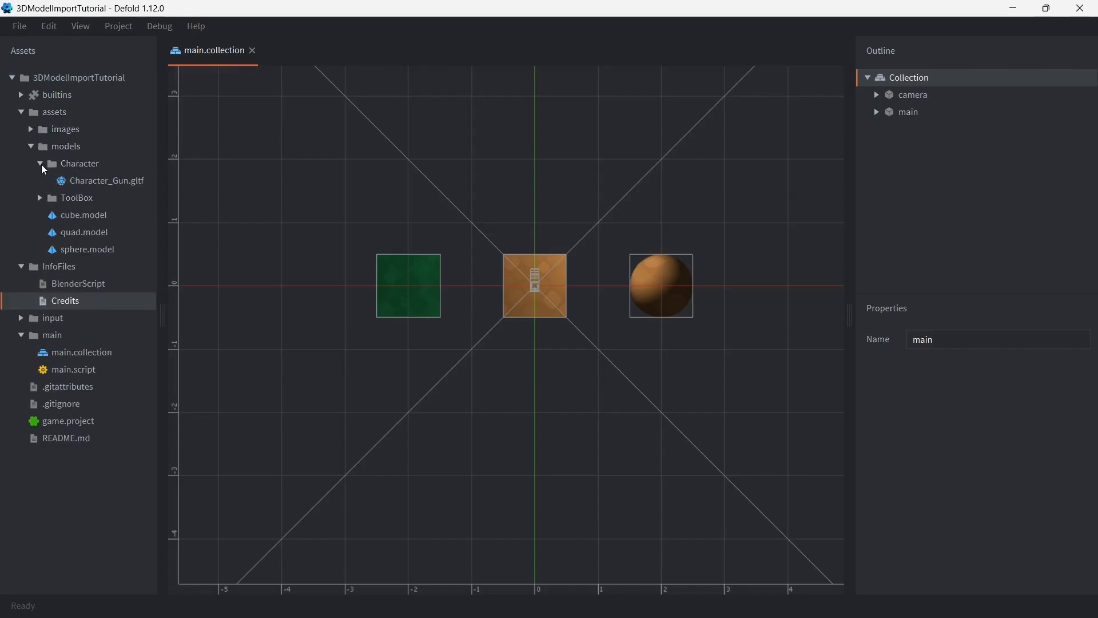
left_click(40, 198)
double_click(105, 182)
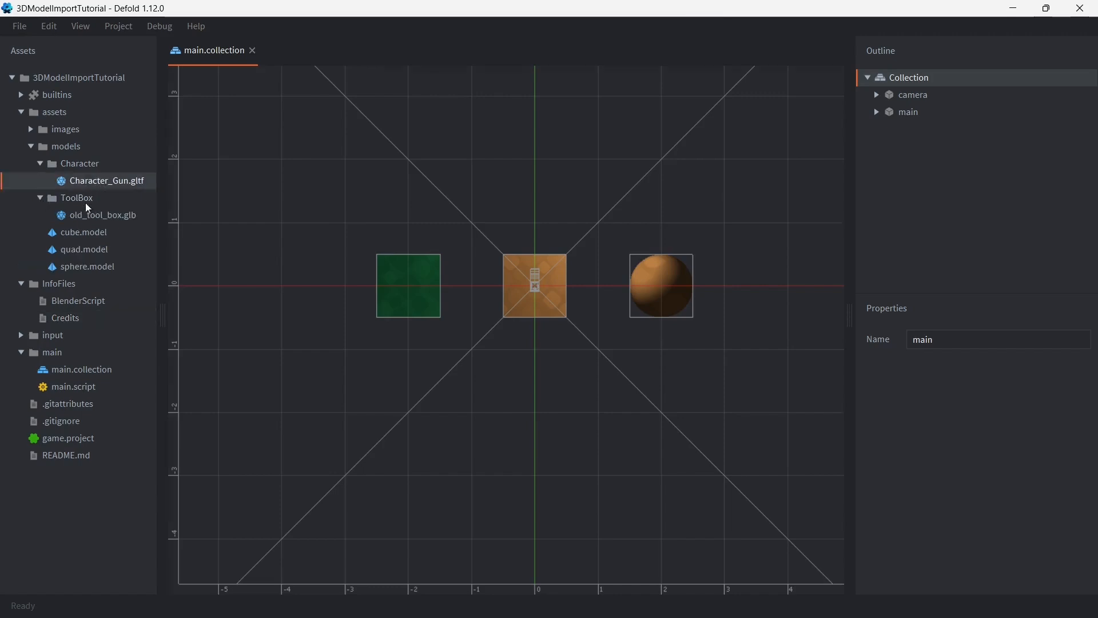
left_click(95, 220)
double_click(94, 218)
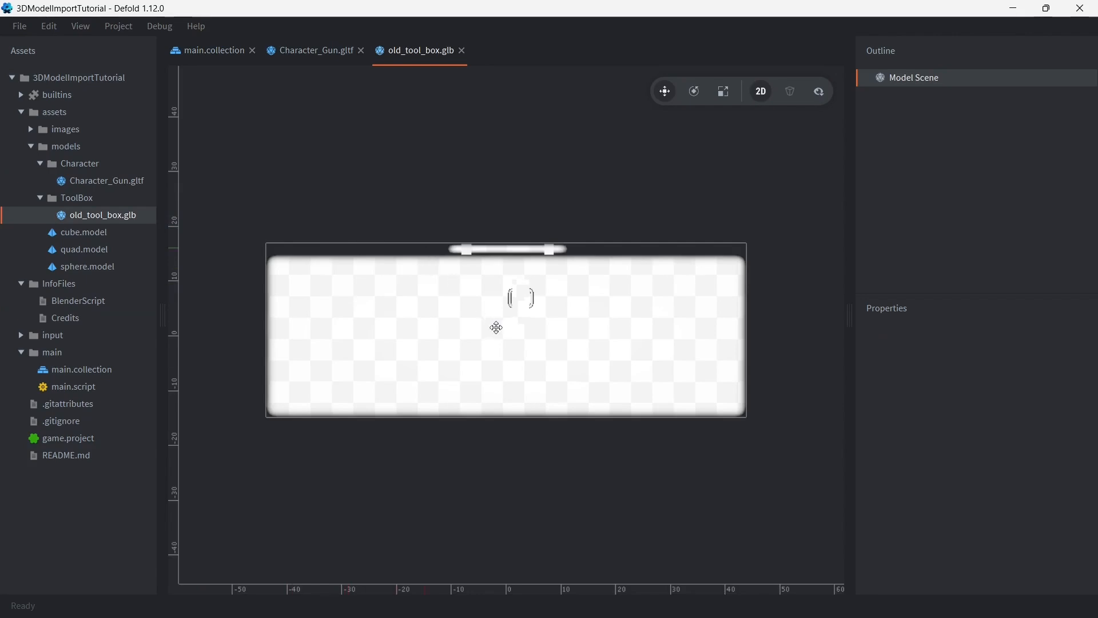
Step: Examine the toolbox and character model previews from a 3D angle
left_click_drag(501, 335, 503, 340, "ctrl")
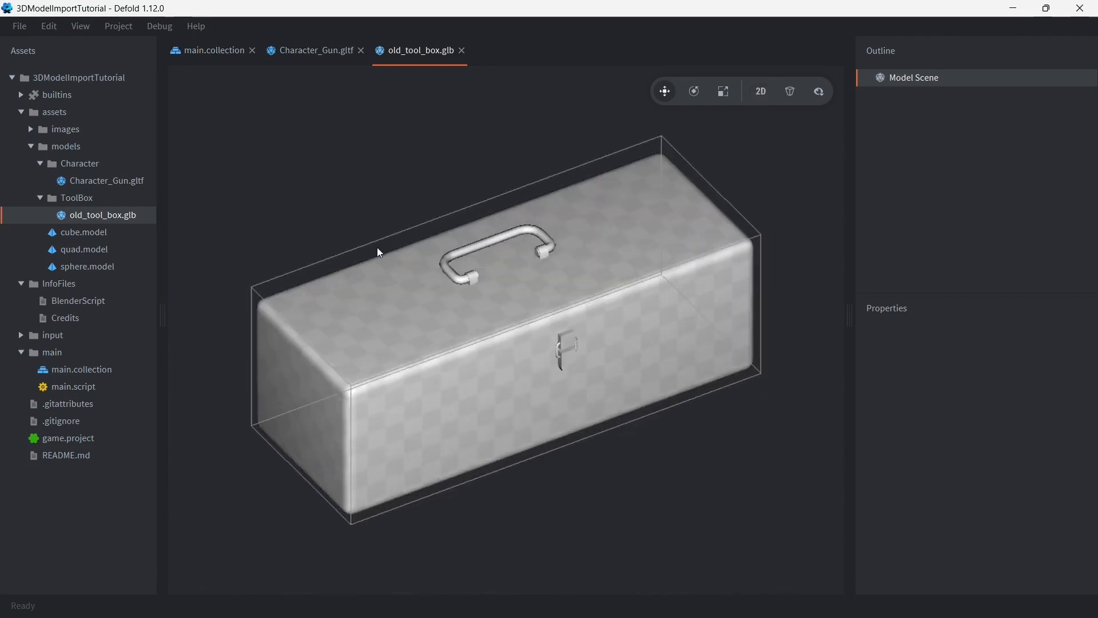
left_click(293, 51)
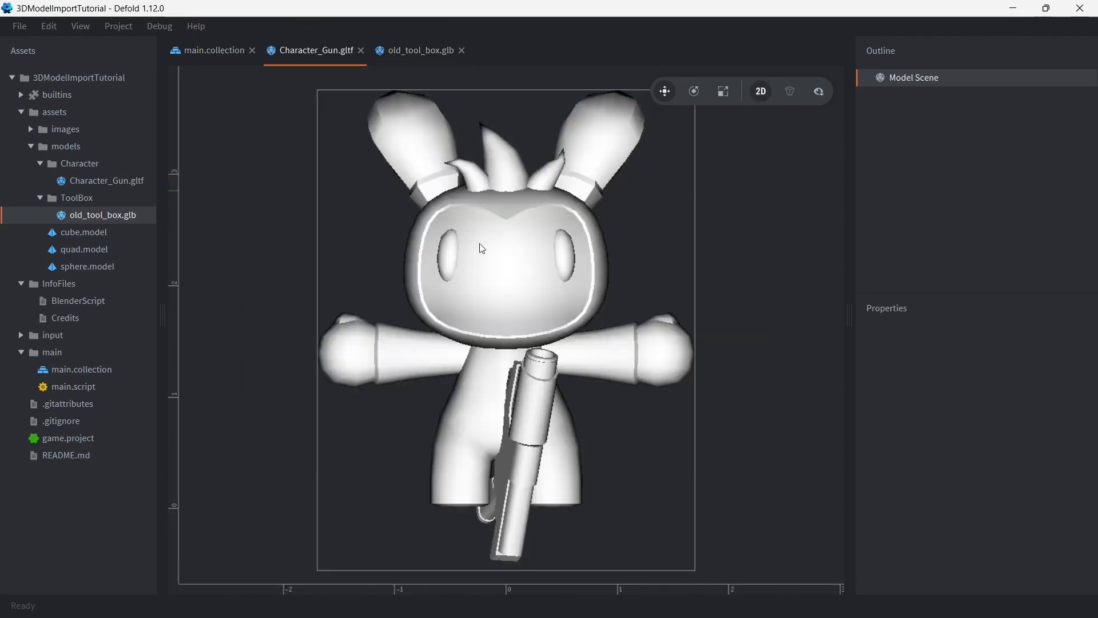
left_click_drag(556, 337, 512, 286, "ctrl")
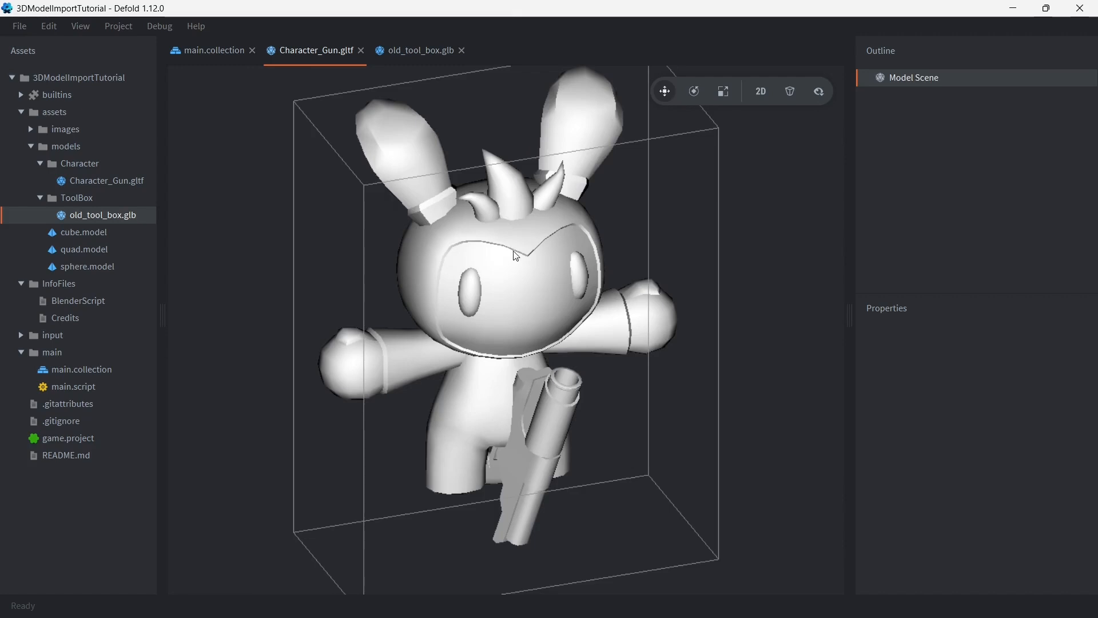
left_click(405, 57)
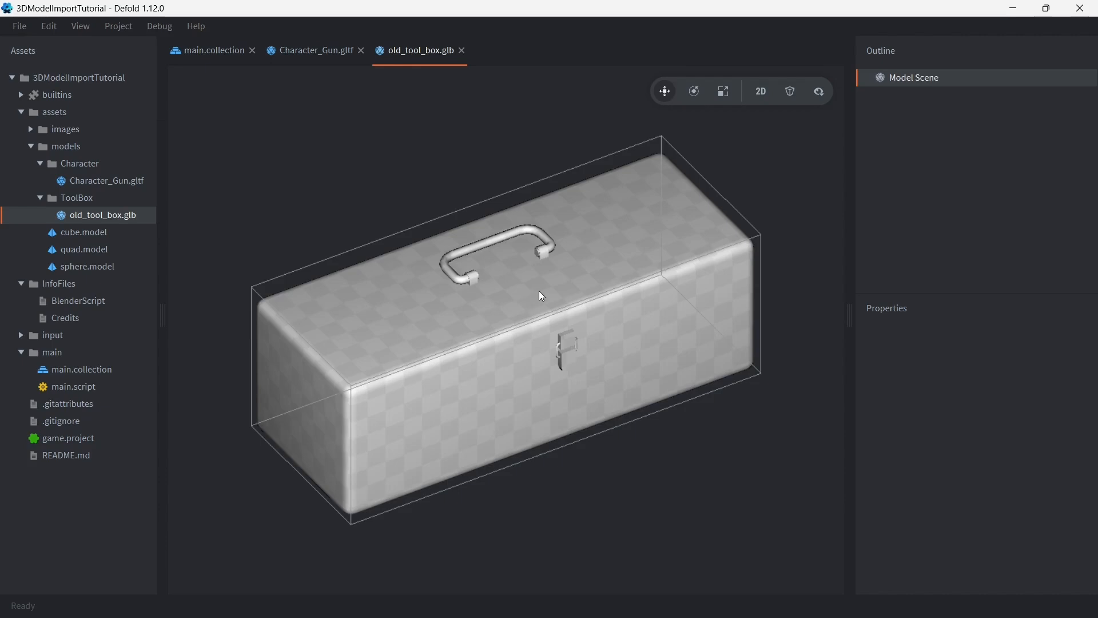
Step: Open the BlenderScript file from the InfoFiles folder and review the header comment describing its purpose
double_click(59, 300)
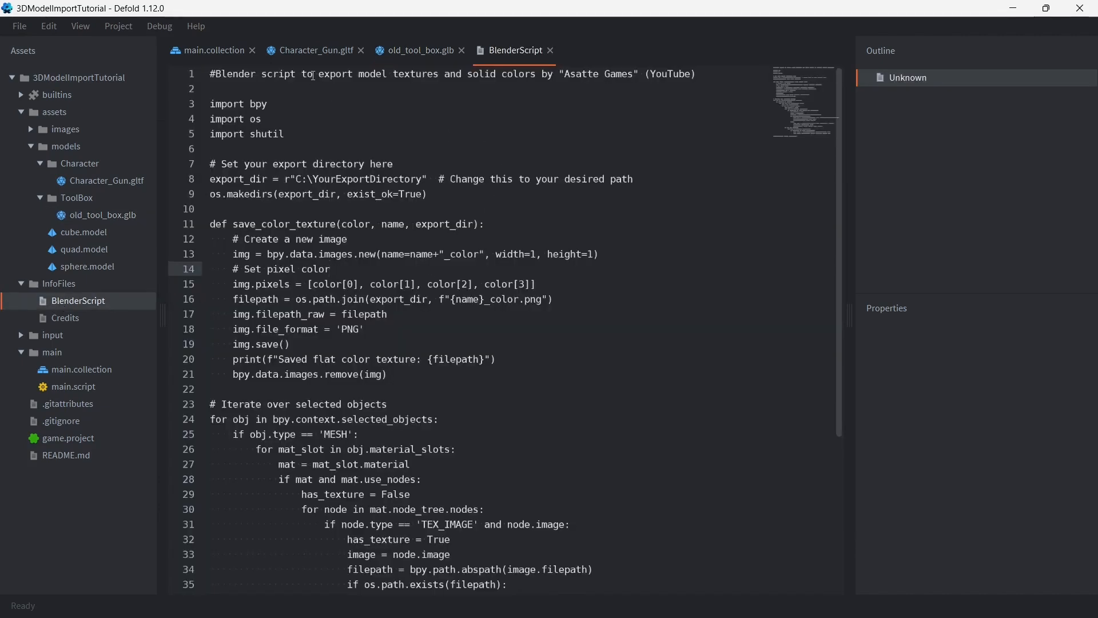
left_click_drag(319, 75, 540, 74)
left_click(552, 135)
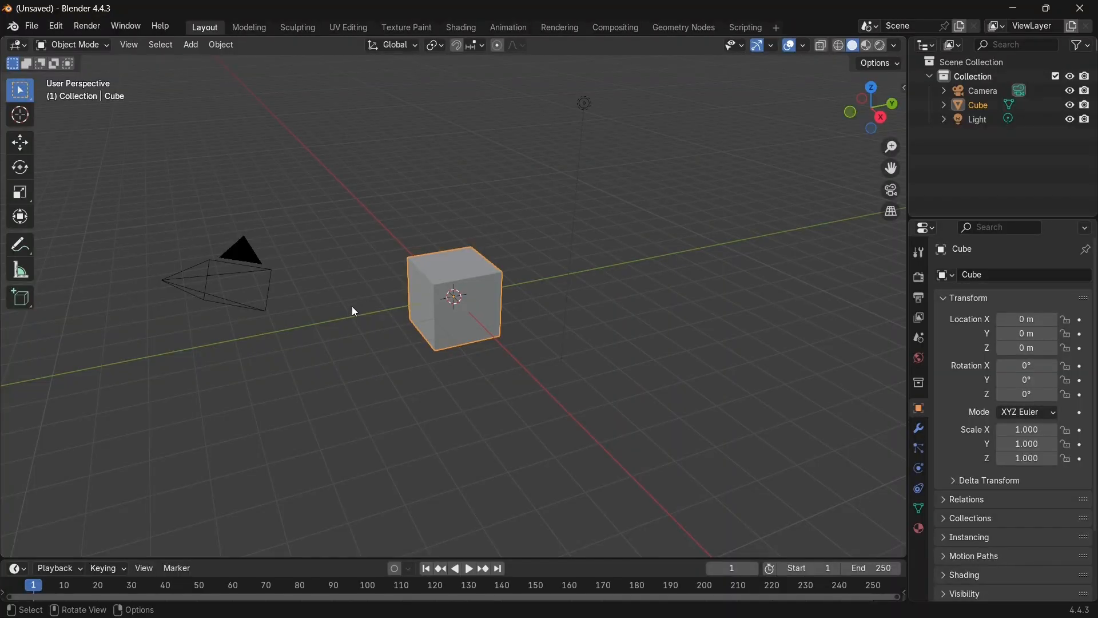
Step: Switch to Blender and delete all the default objects from the scene
key("a")
key("x")
left_click(351, 305)
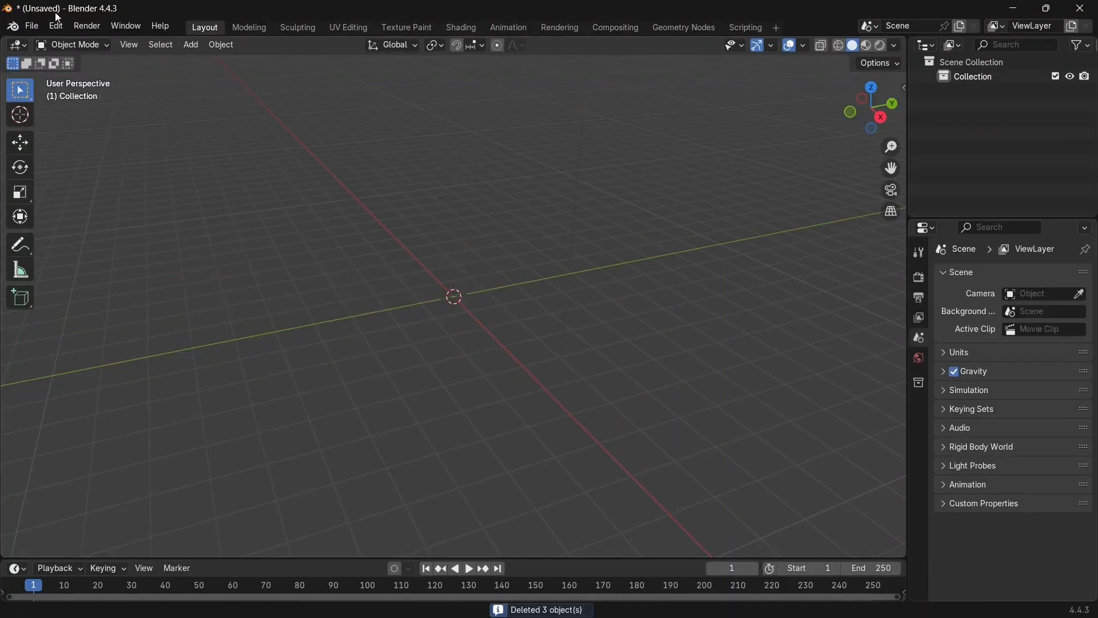
Step: Import Character_Gun.gltf into the empty scene as a glTF 2.0 file
left_click(32, 29)
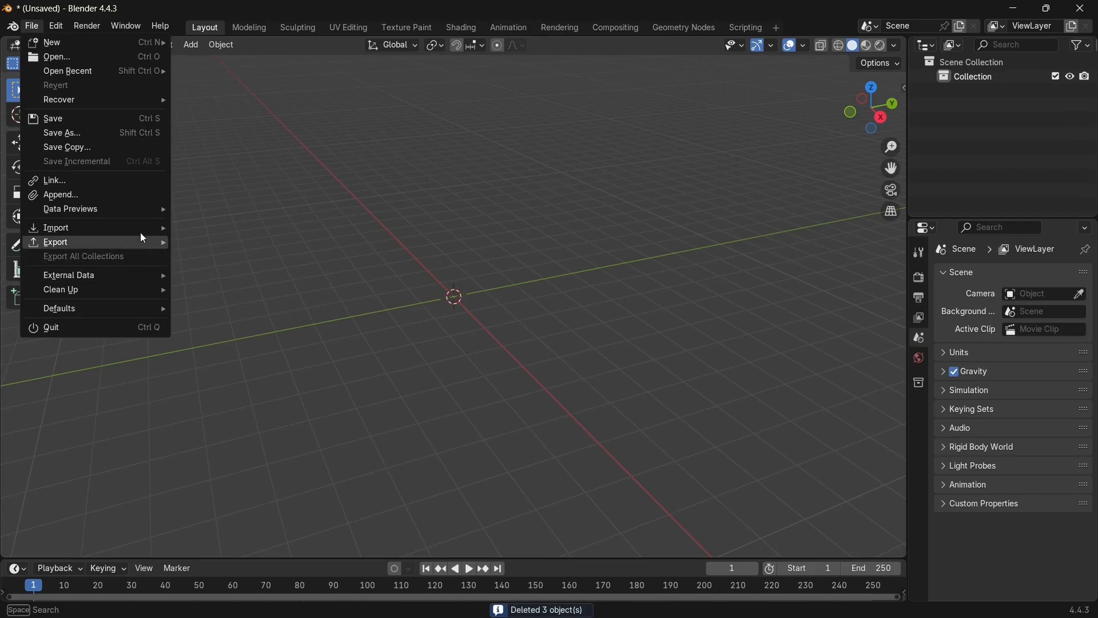
mouse_move(139, 230)
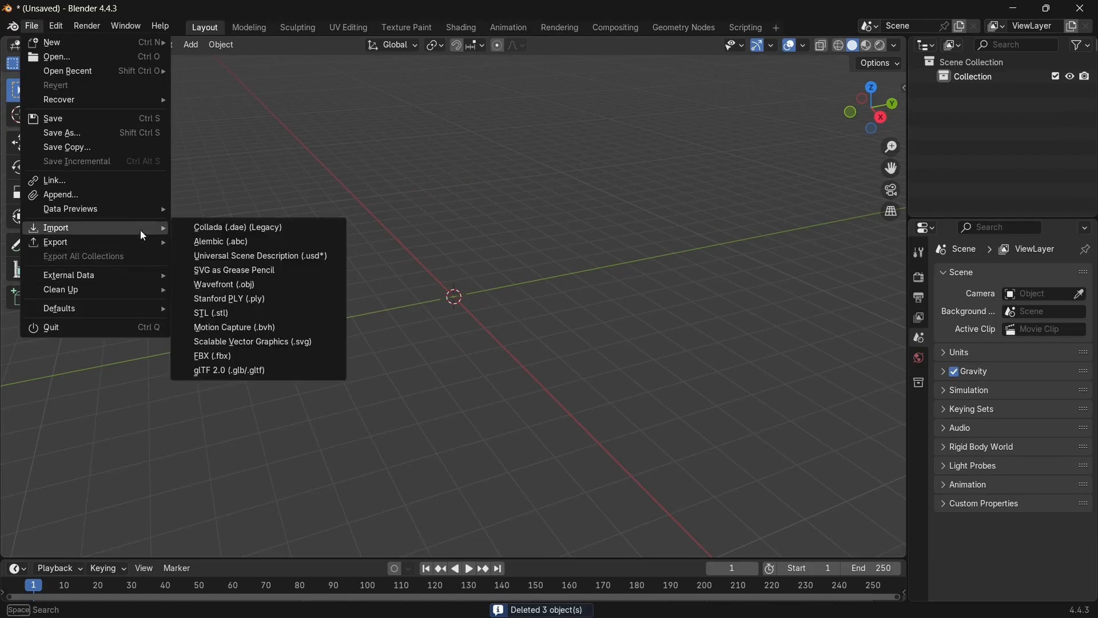
left_click(245, 371)
left_click(407, 182)
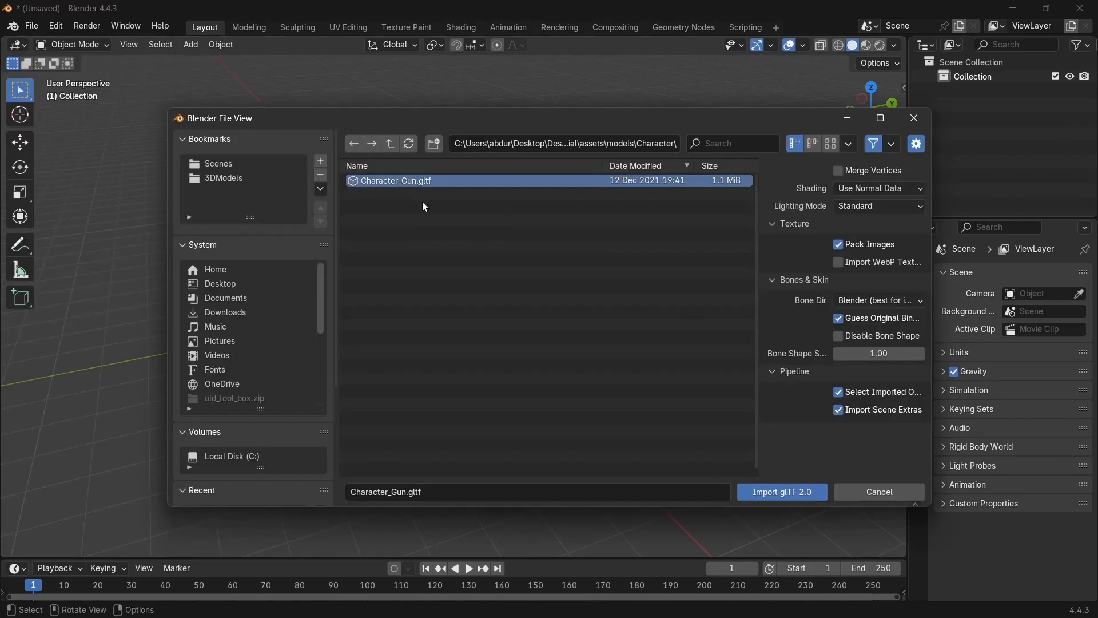
left_click(802, 493)
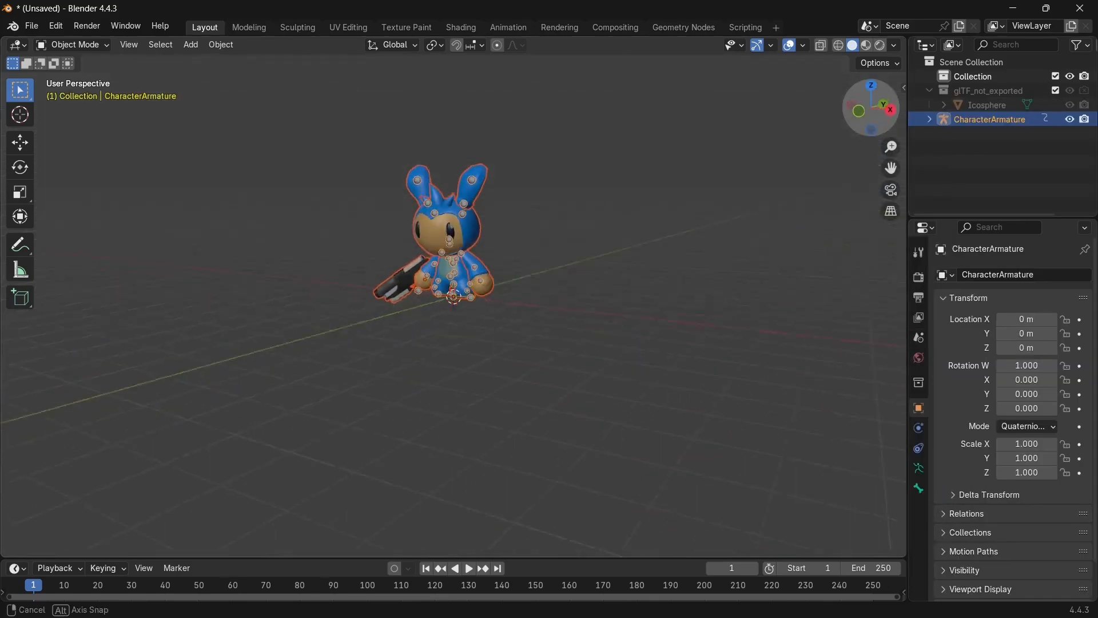
Step: Create a new text in the Scripting workspace and paste the full contents of BlenderScript into it
left_click(744, 27)
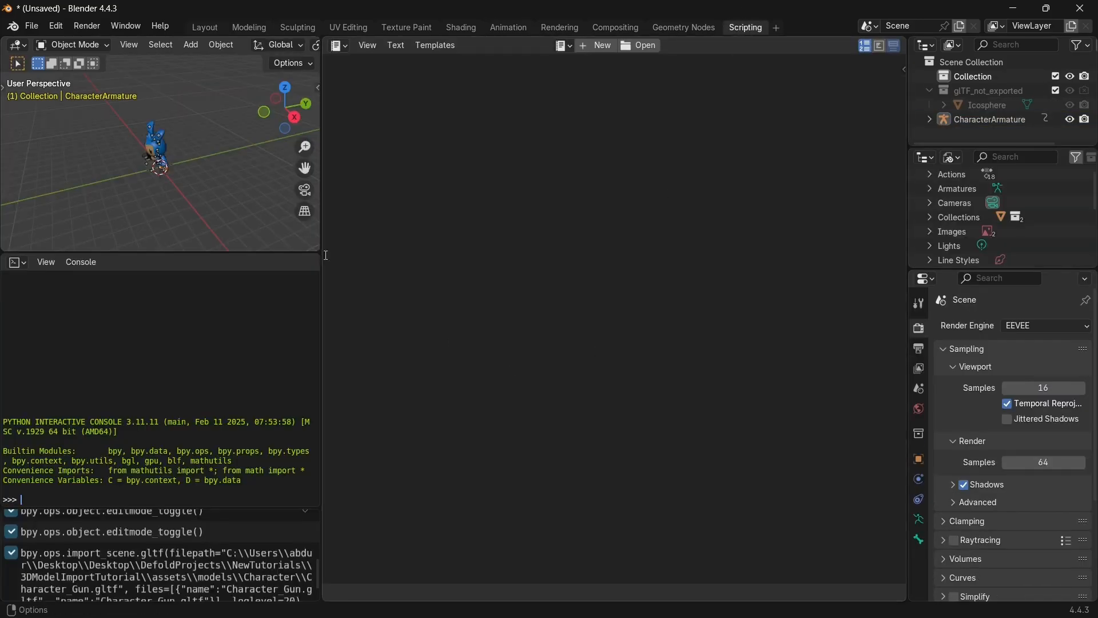
left_click(603, 50)
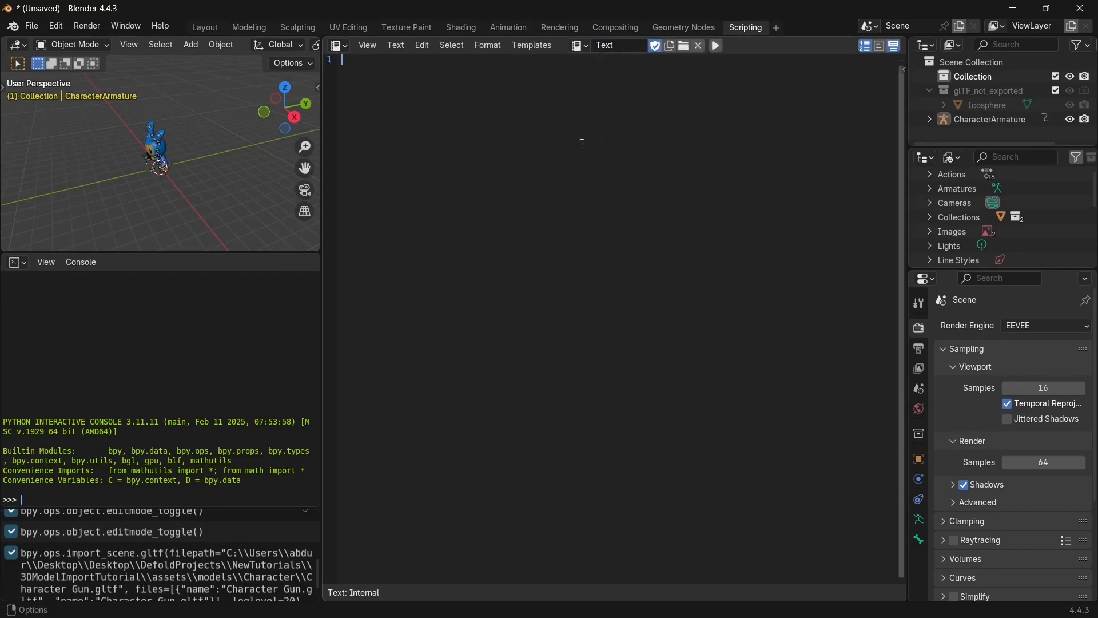
key("ctrl+a")
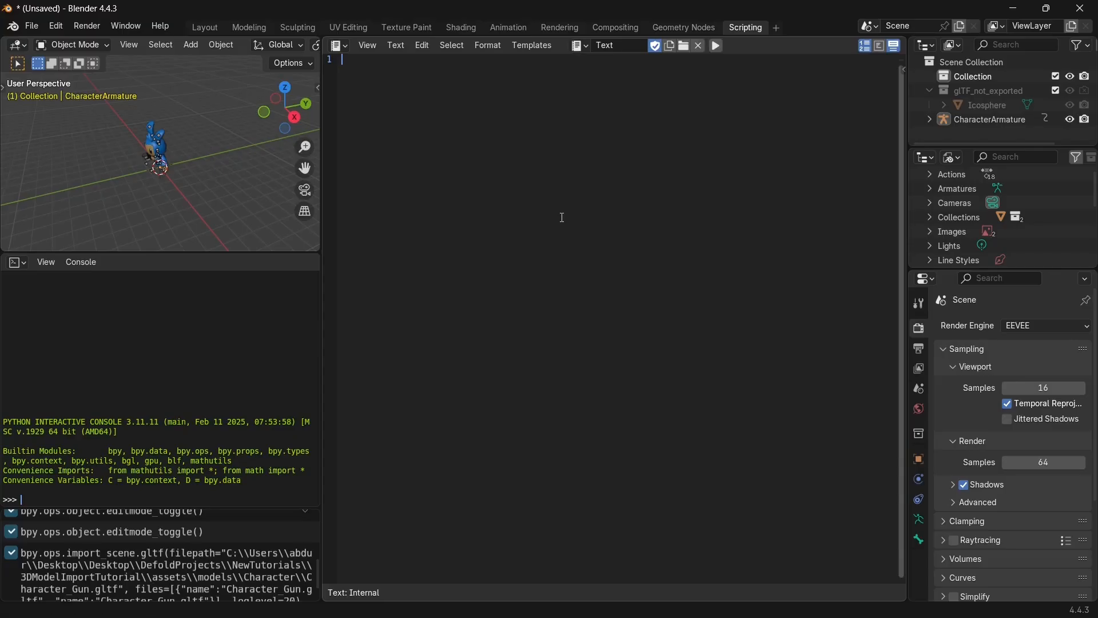
key("ctrl+v")
scroll(562, 217, "up", 10)
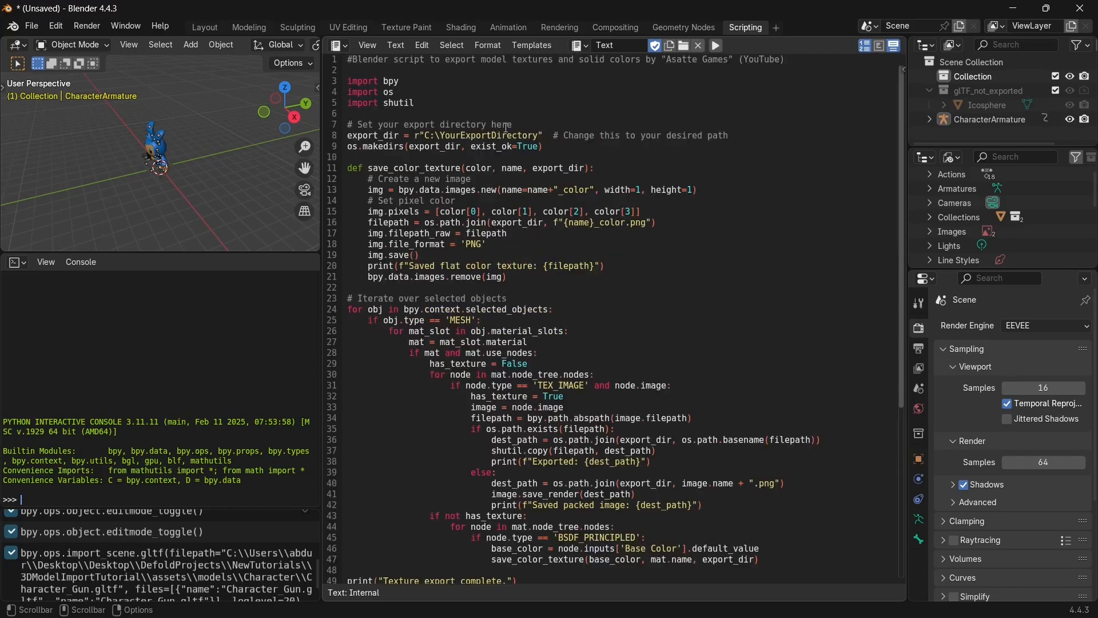
Step: Replace the export_dir placeholder path in the script with the full path of the Character folder copied from Defold
left_click_drag(538, 135, 441, 136)
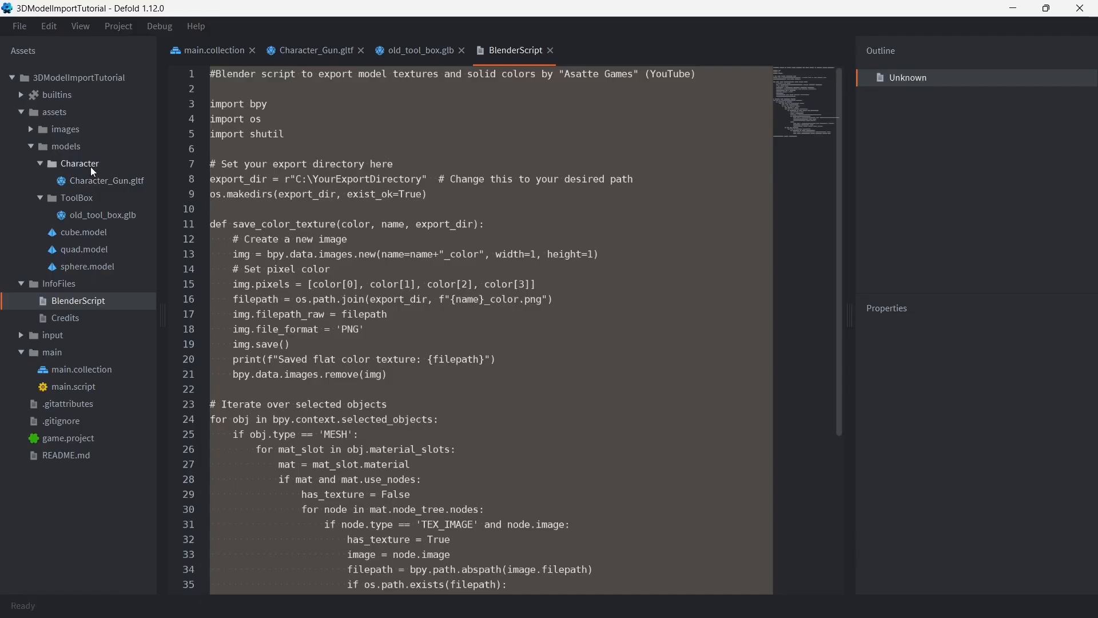
left_click(90, 167)
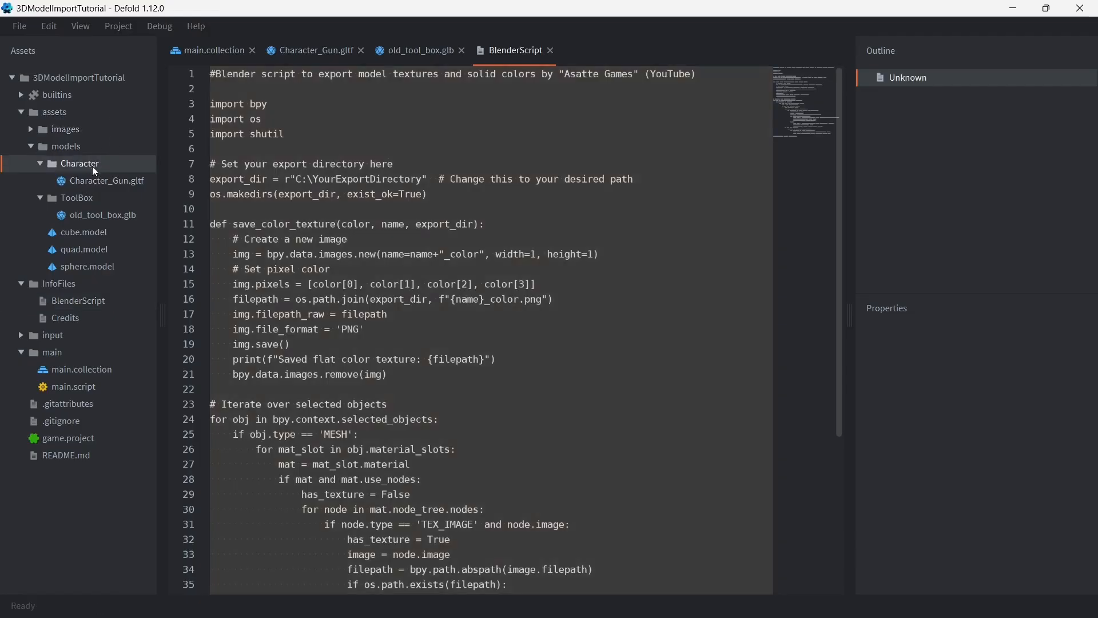
right_click(88, 165)
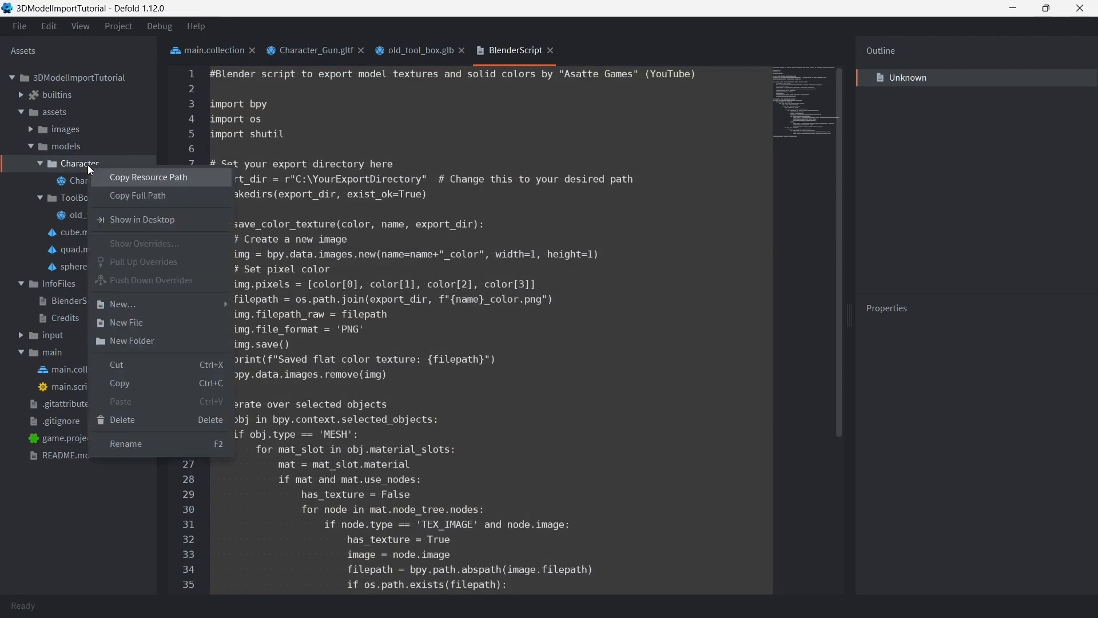
left_click(153, 198)
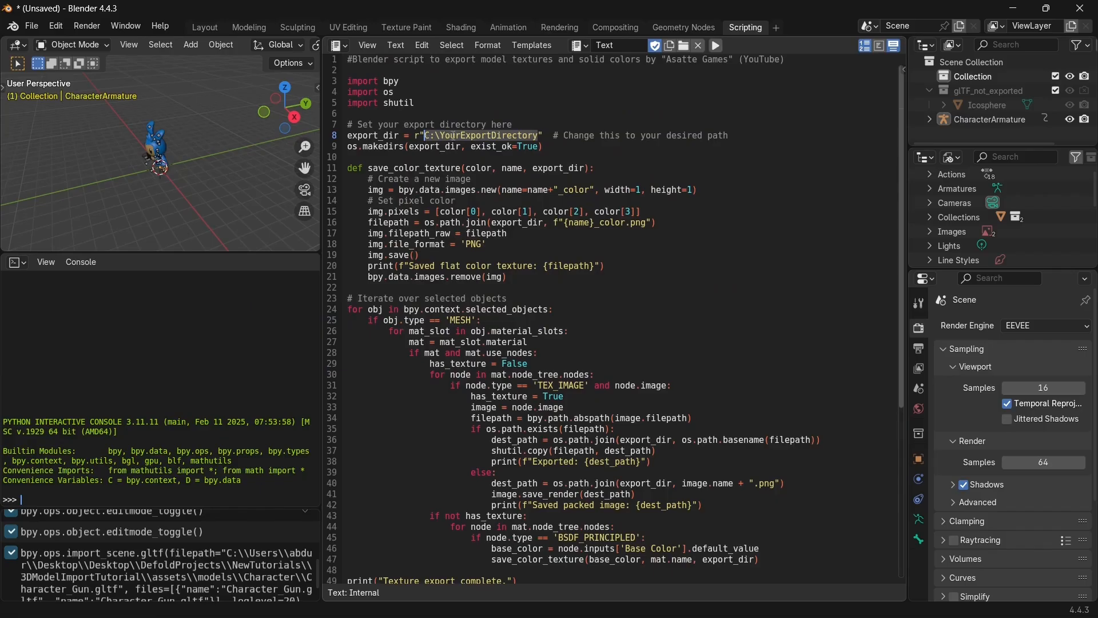
key("ctrl+v")
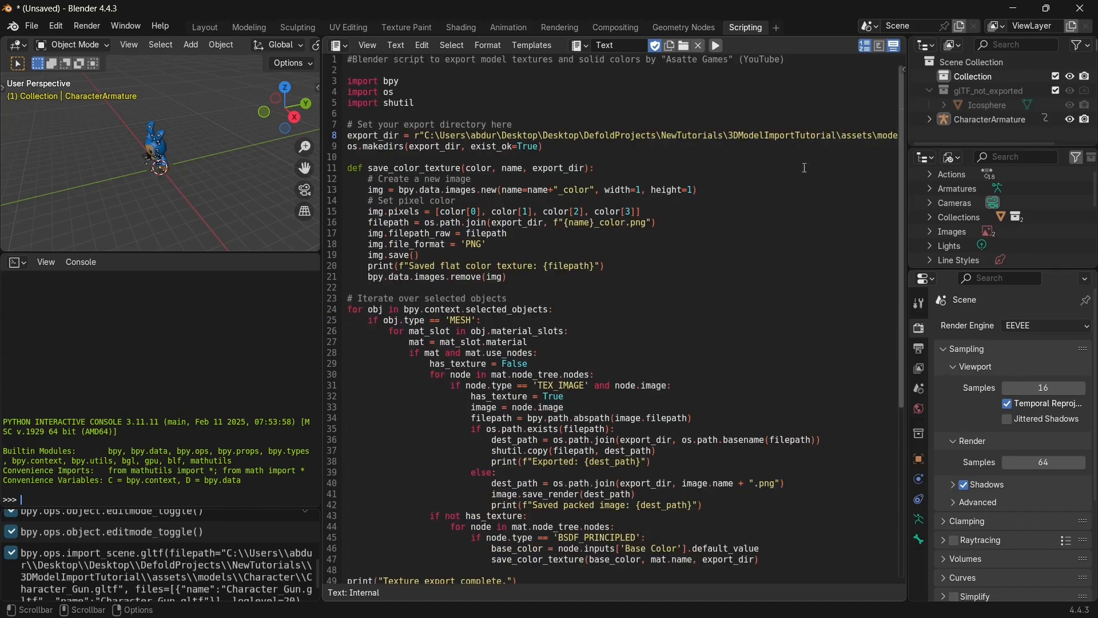
scroll(804, 242, "down", 8)
scroll(629, 172, "up", 8)
Step: Try the Main_Light material on the character's head in the Shading workspace
left_click(462, 28)
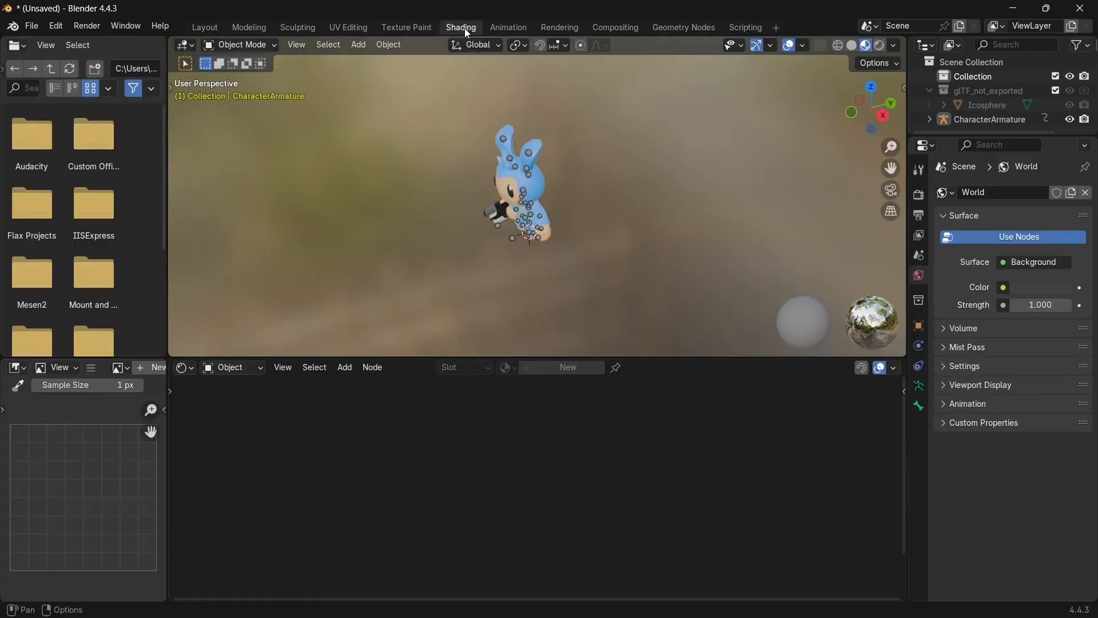
left_click(514, 165)
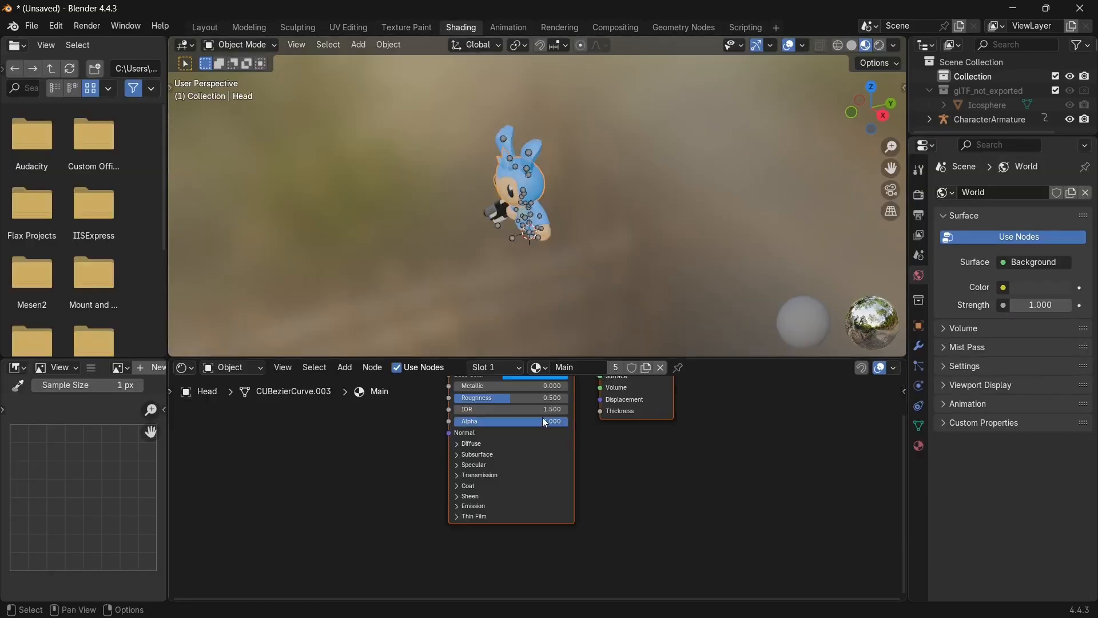
left_click(539, 367)
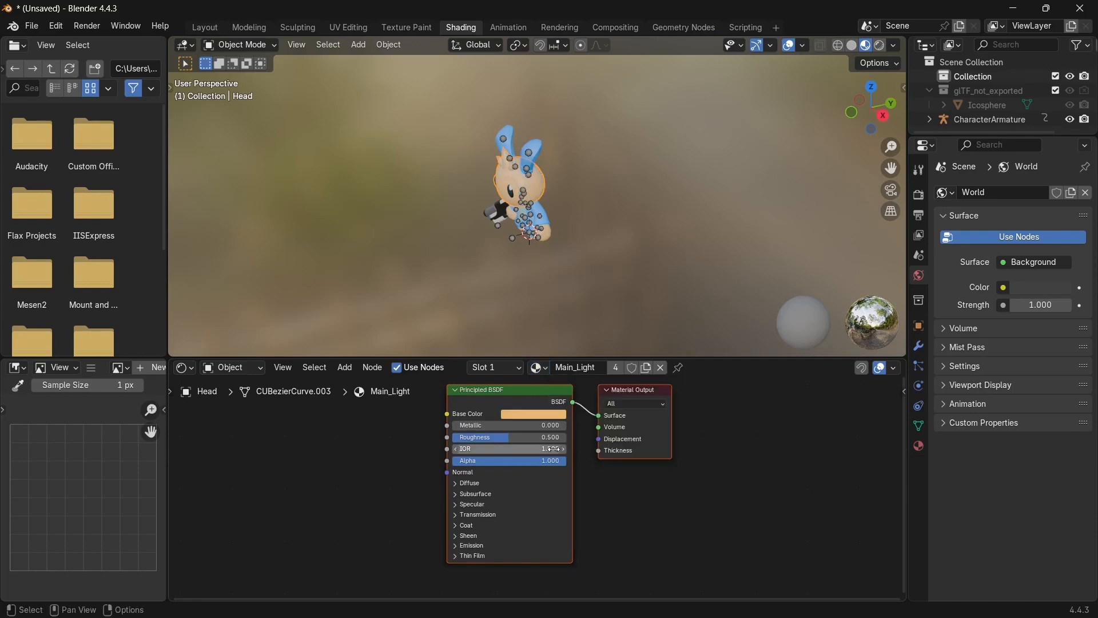
Step: Select all objects of the imported character in the Modeling workspace and run the texture export script from the Scripting workspace
left_click(249, 28)
left_click(602, 308)
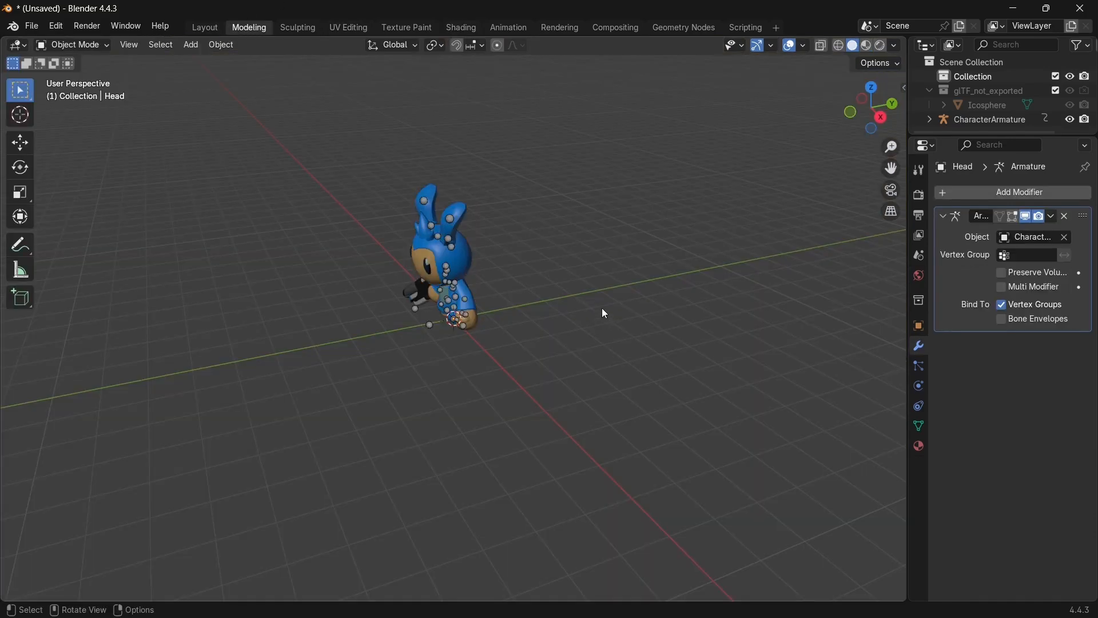
key("a")
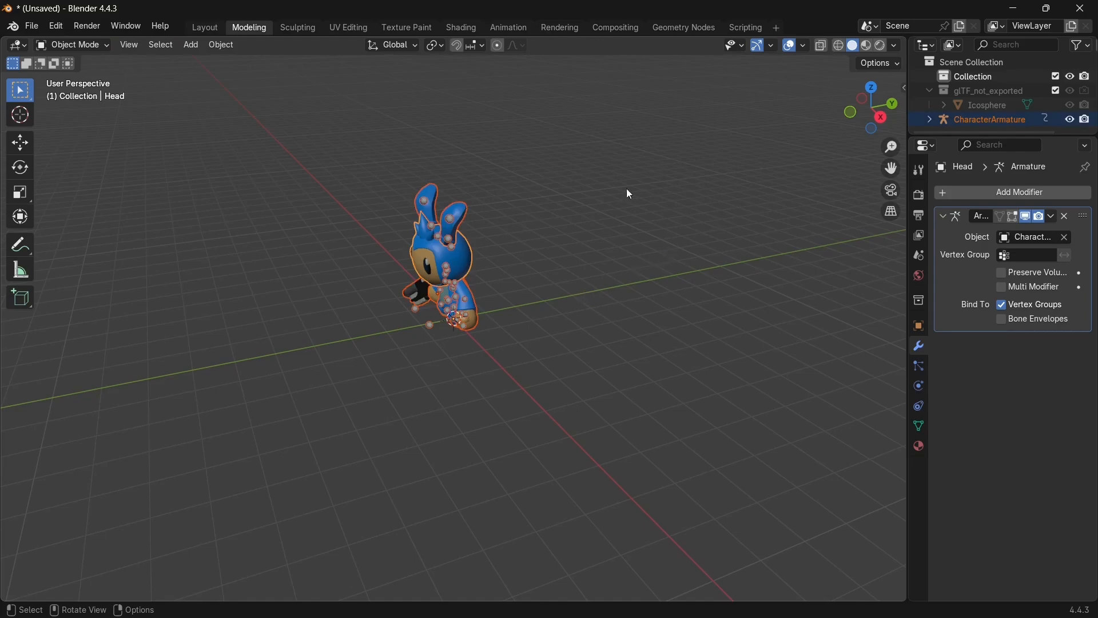
left_click(744, 28)
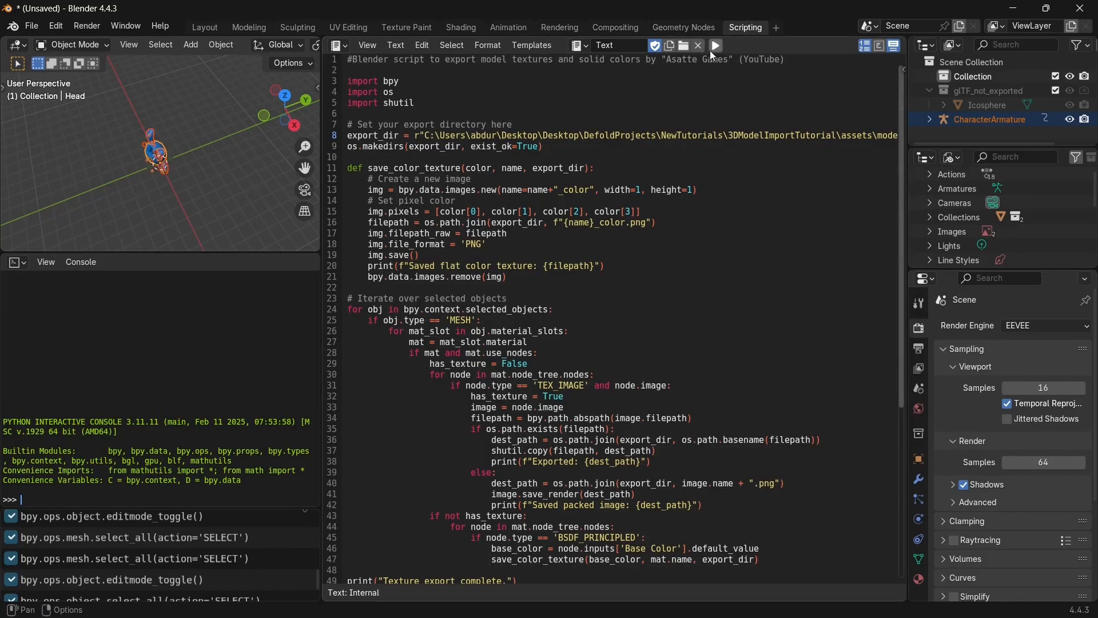
left_click(718, 47)
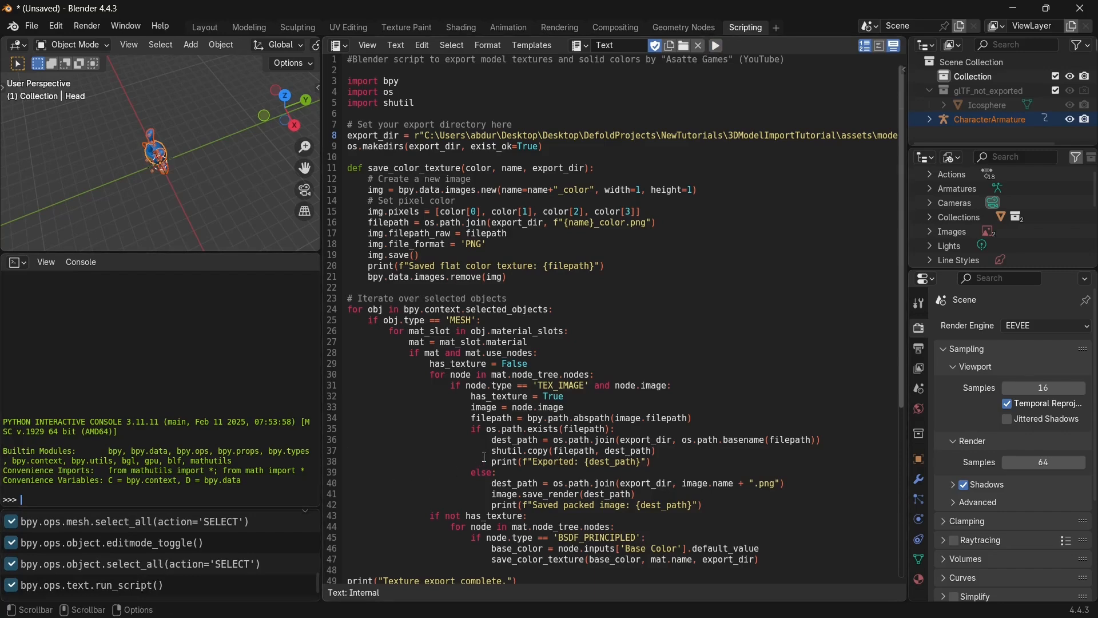
Step: Switch to Defold and create a new model file named Character in the assets/models/Character folder
key("alt+Tab")
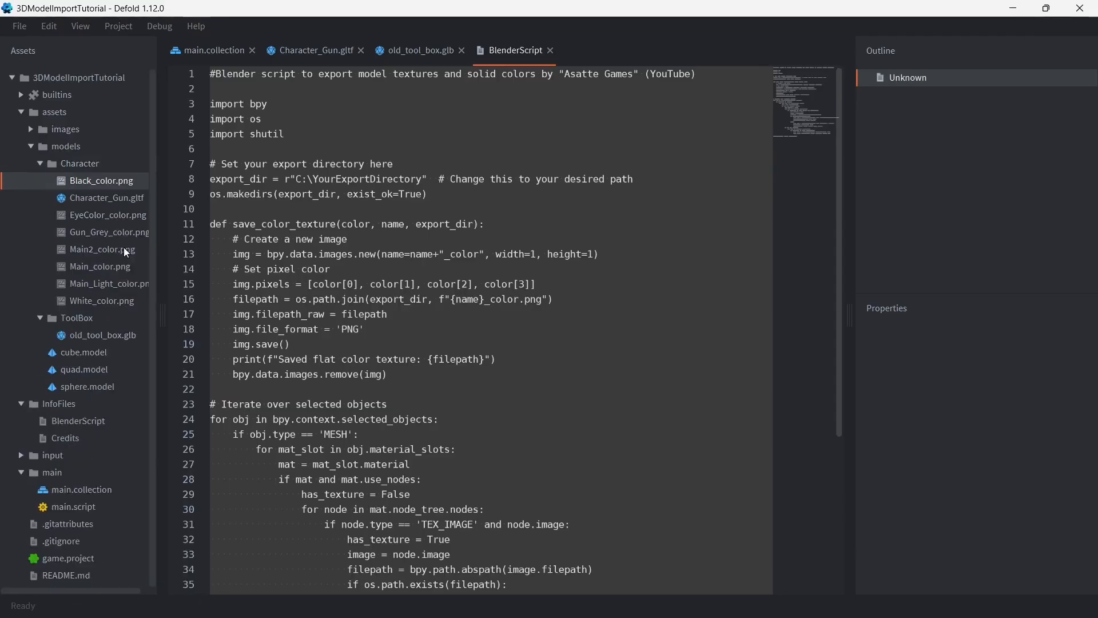
left_click(439, 254)
left_click(101, 163)
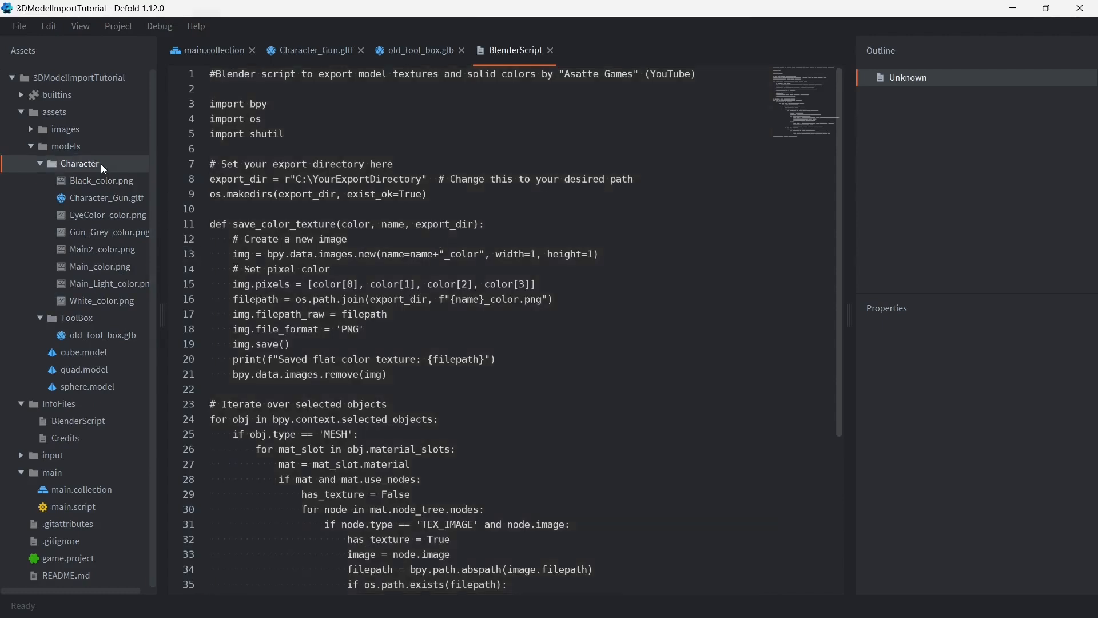
right_click(101, 164)
mouse_move(204, 304)
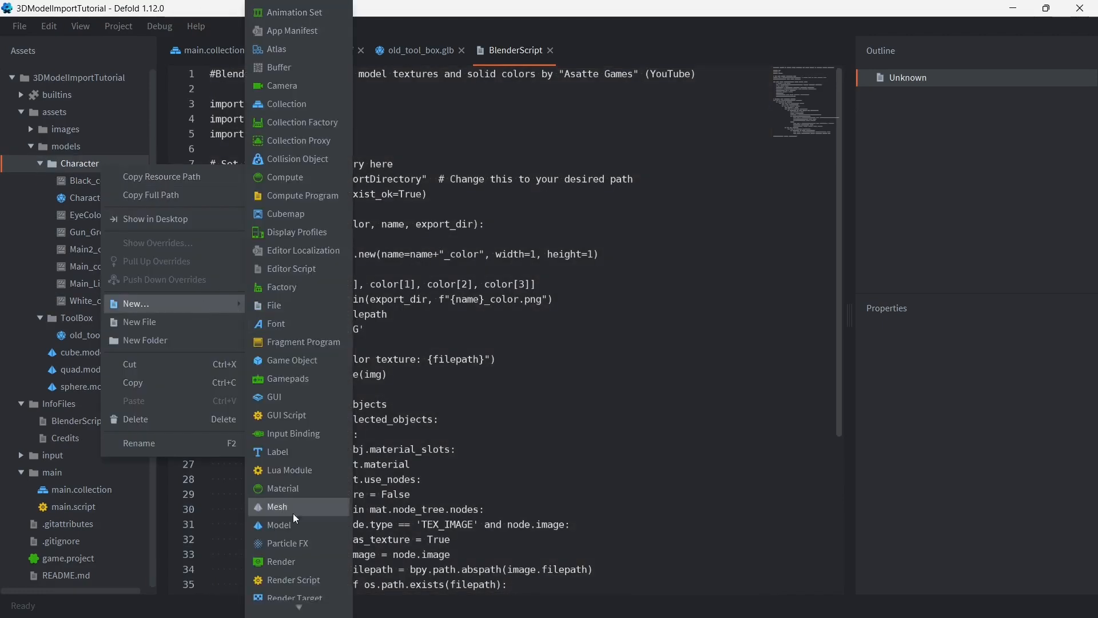
left_click(301, 525)
type("Characrer")
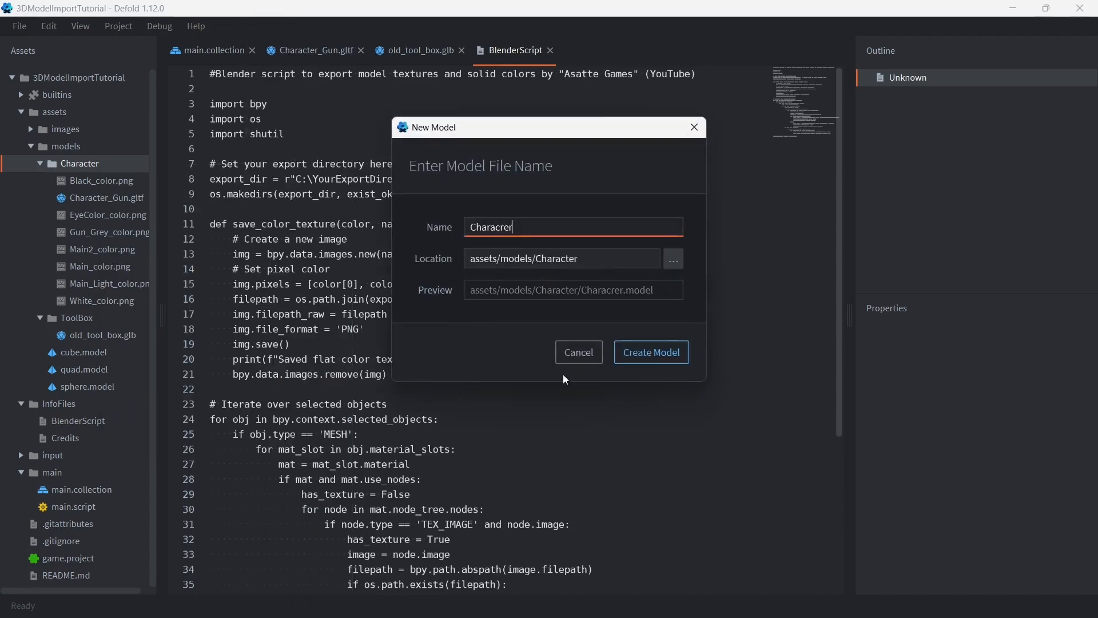
key("BackSpace")
key("BackSpace")
key("BackSpace")
type("ter")
key("Return")
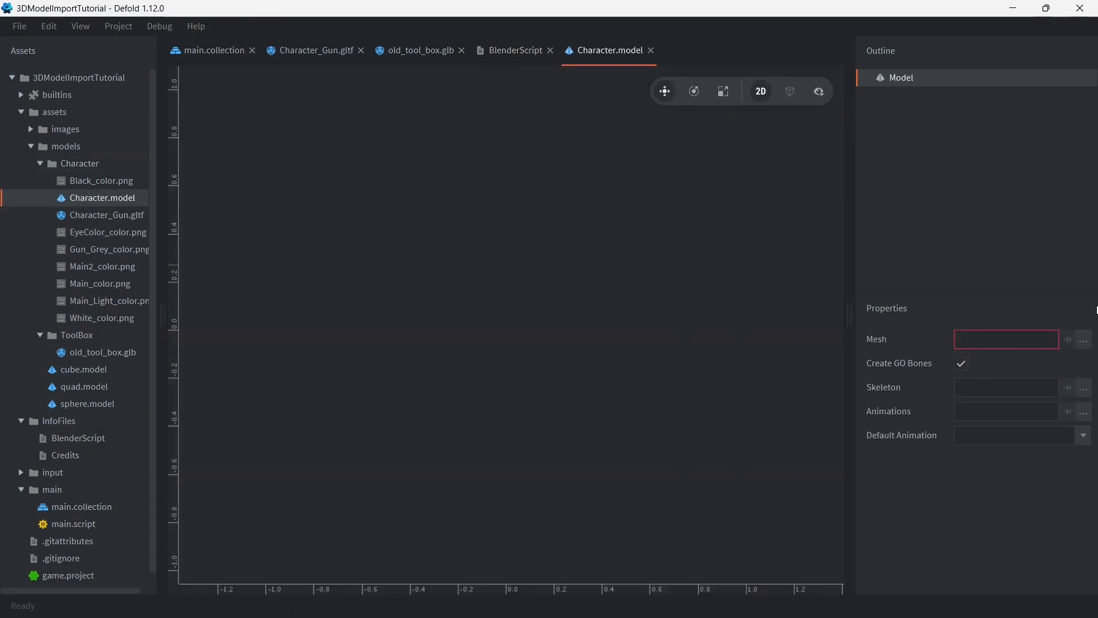
Step: Set the model's mesh, skeleton and animations to Character_Gun.gltf and its default animation to Idle_Shoot
left_click(1083, 340)
double_click(502, 152)
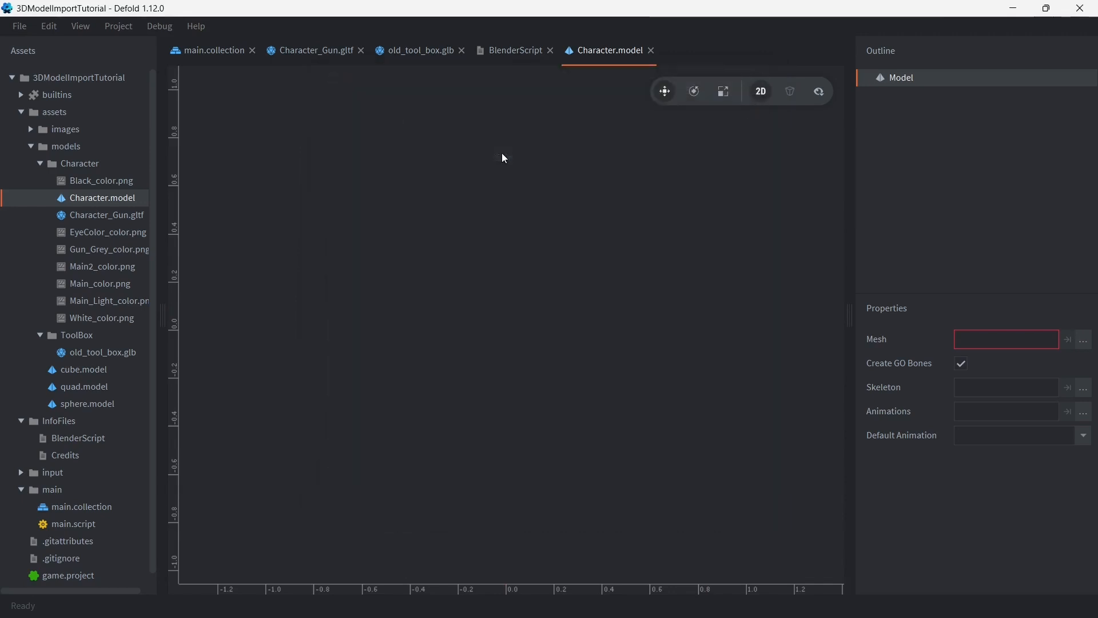
left_click(1073, 390)
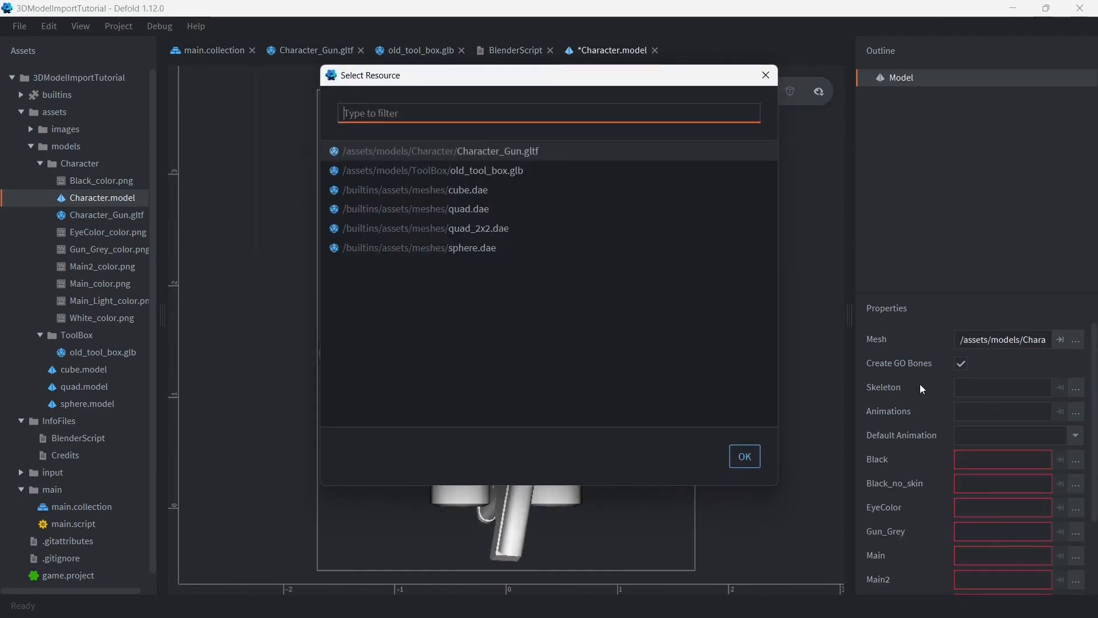
double_click(582, 149)
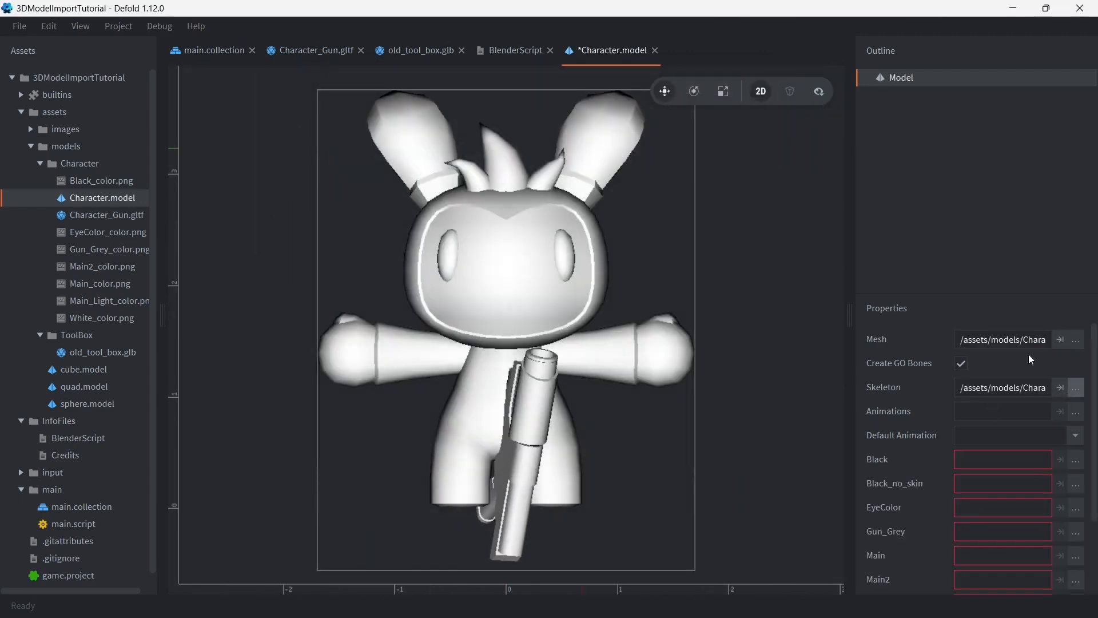
left_click(1076, 412)
double_click(512, 148)
left_click(1075, 436)
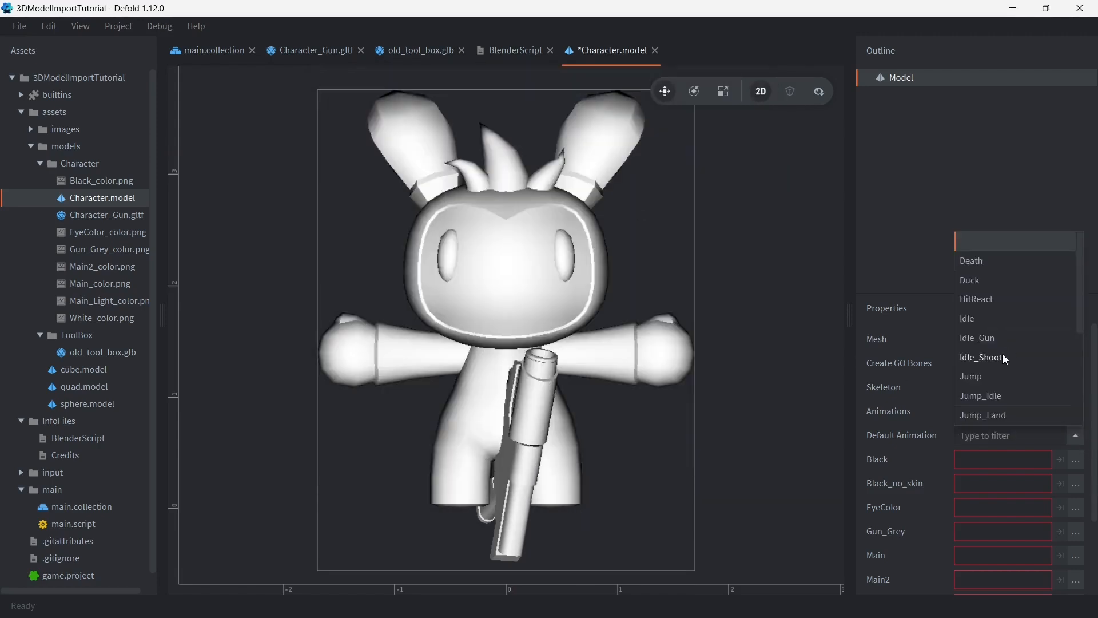
left_click(999, 357)
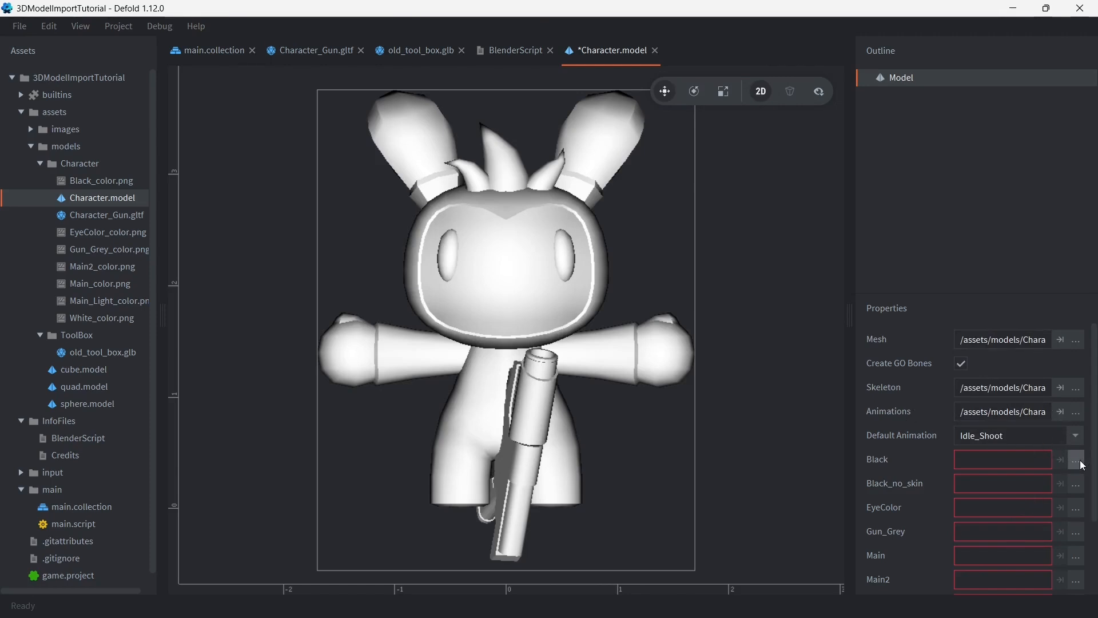
Step: Assign the built-in model_skinned.material to the Black material slot and copy its path
scroll(1076, 446, "down", 3)
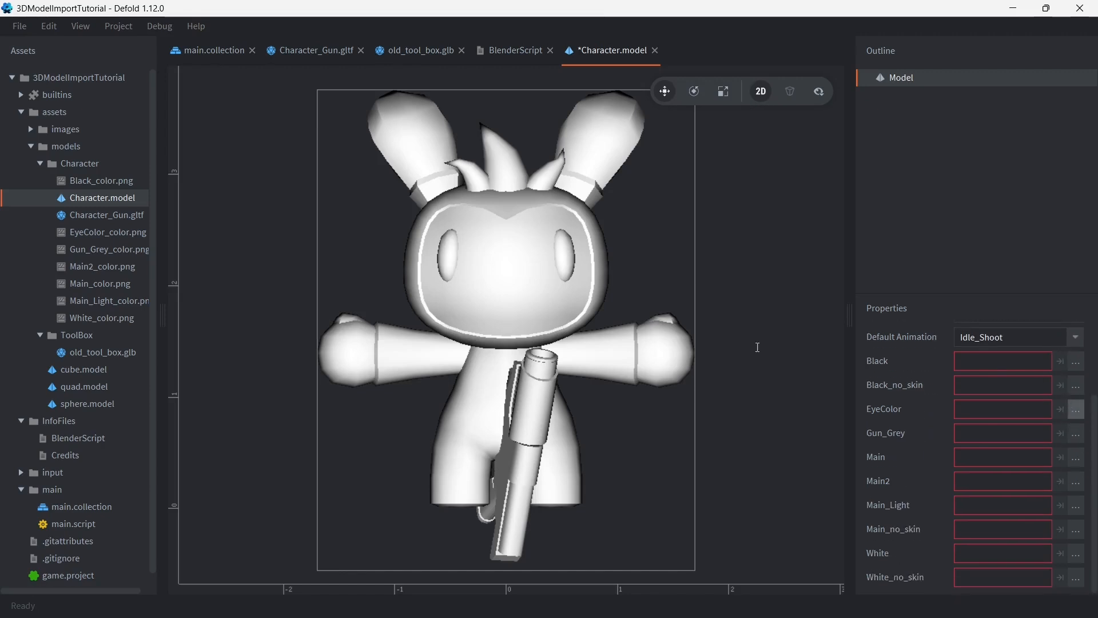
left_click(1076, 362)
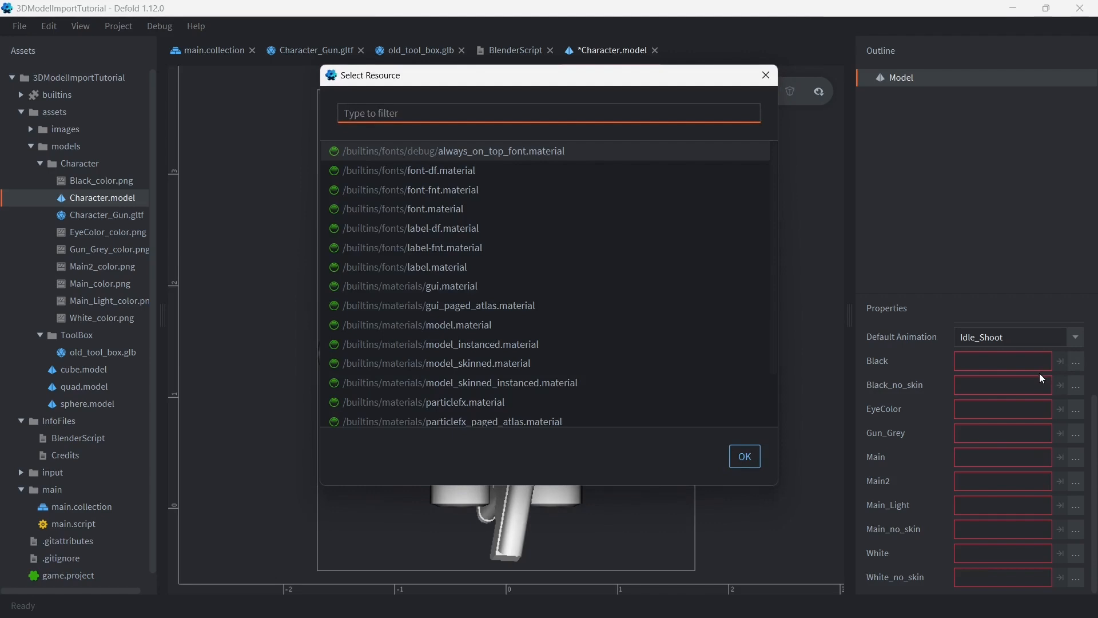
type("skinned")
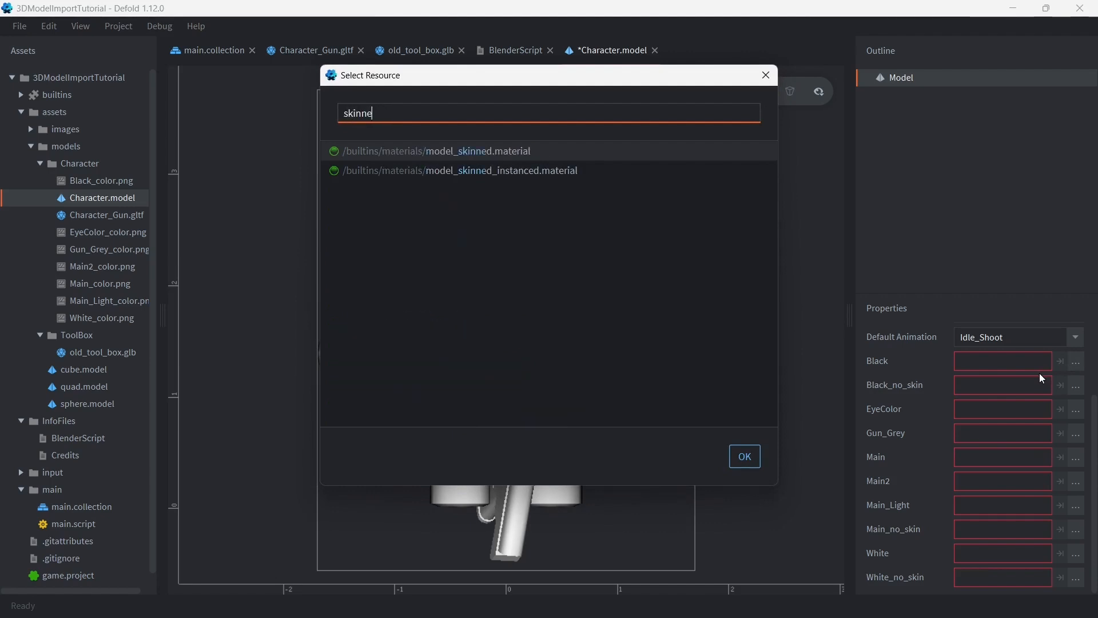
key("Return")
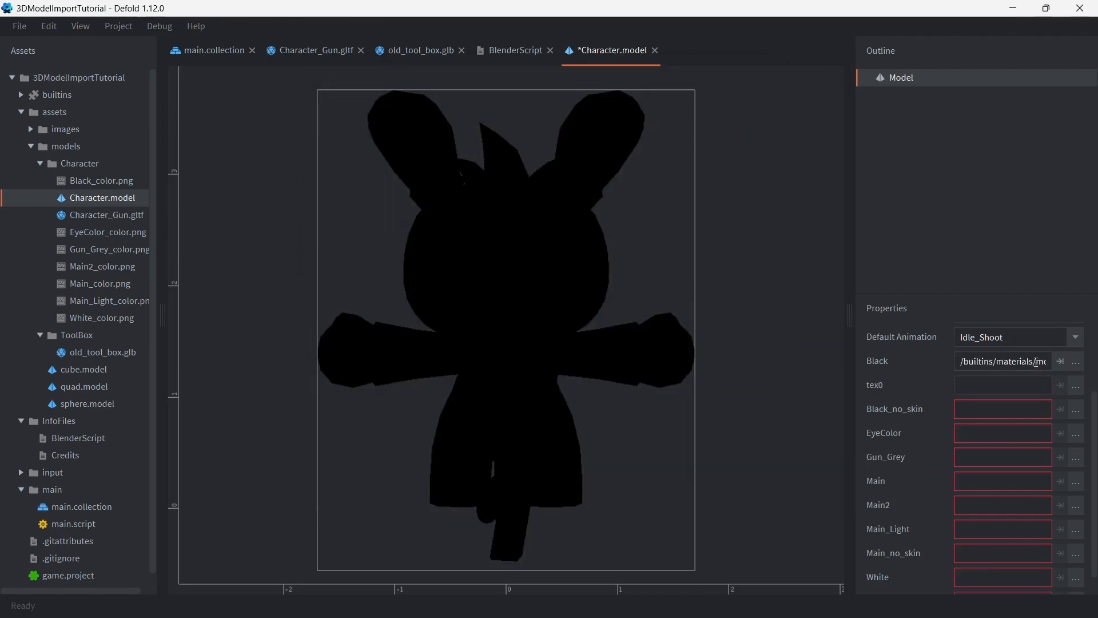
left_click(1036, 362)
key("ctrl+c")
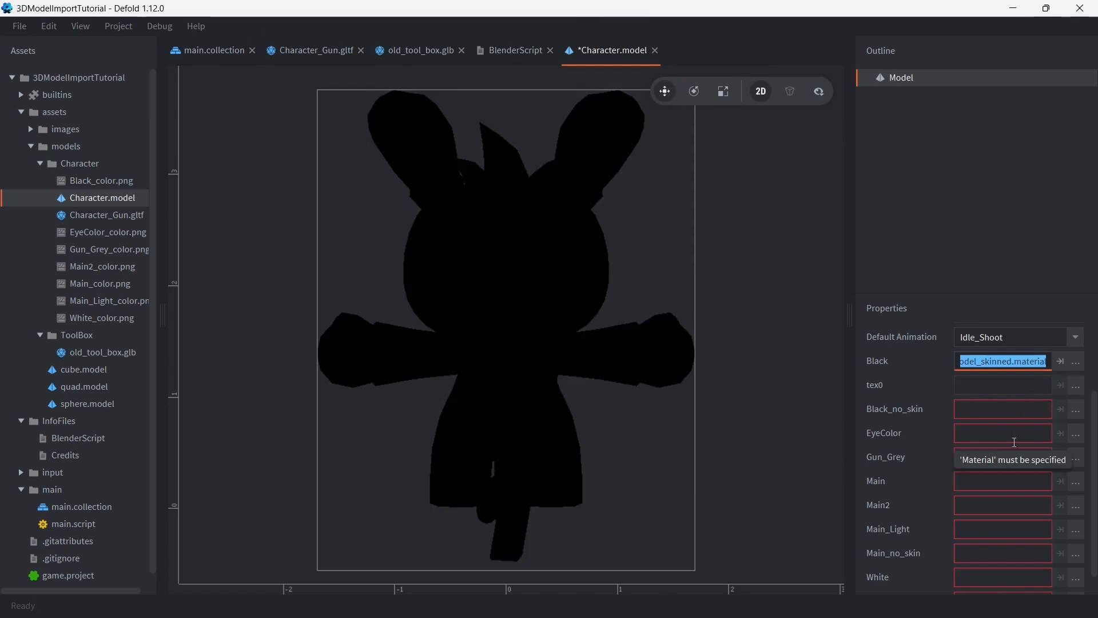
Step: Paste the model_skinned.material path into the White_no_skin, White, Main_no_skin, Main_Light and Main2 material slots
scroll(1012, 483, "down", 1)
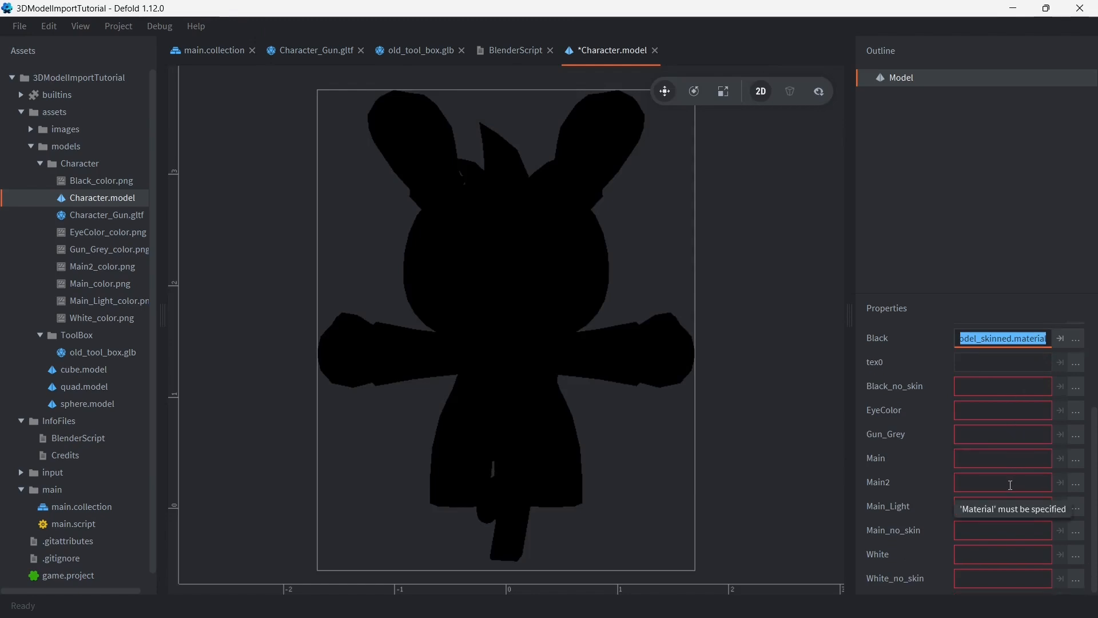
left_click(985, 579)
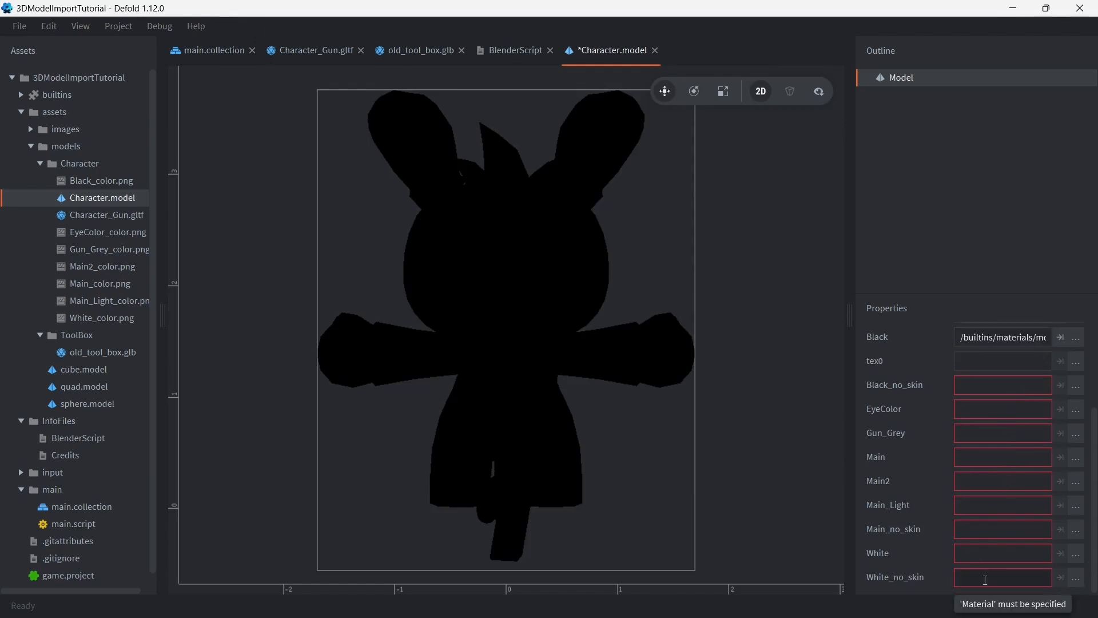
left_click(997, 527)
key("ctrl+v")
left_click(997, 503)
key("ctrl+v")
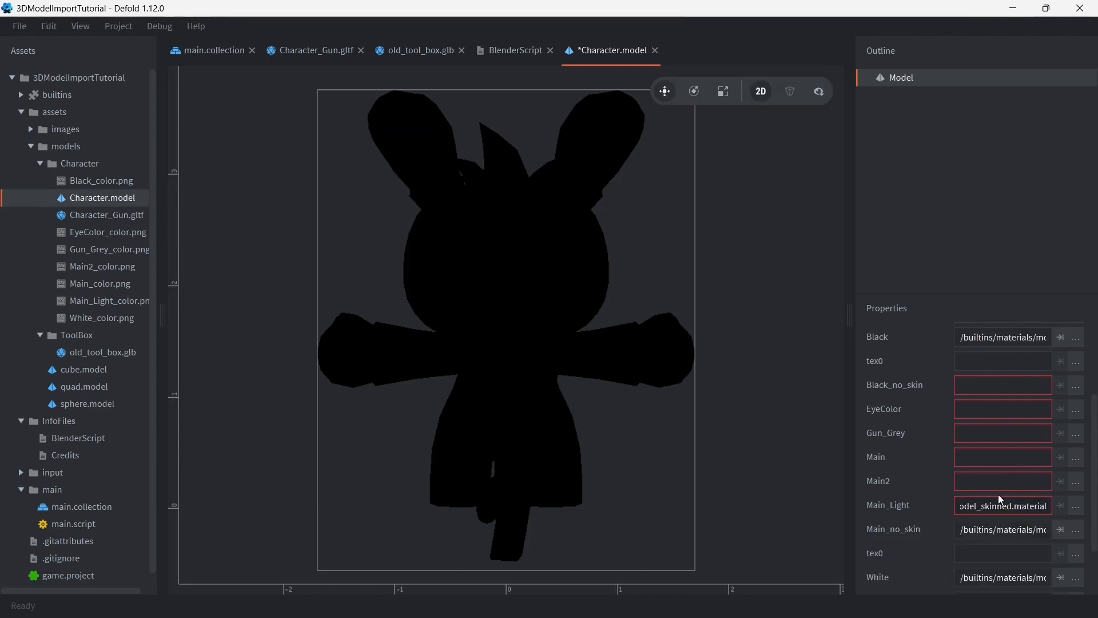
left_click(997, 480)
key("ctrl+v")
Step: Paste the model_skinned.material path into the Main, EyeColor, Gun_Grey and Black_no_skin material slots
left_click(994, 458)
key("ctrl+v")
left_click(1001, 433)
key("ctrl+v")
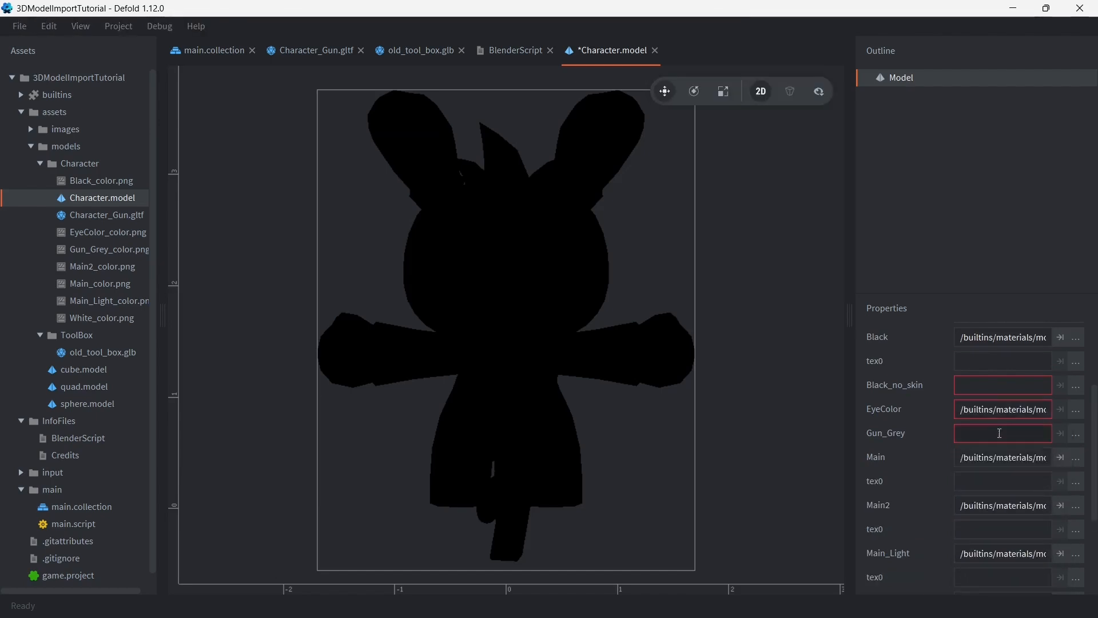
left_click(985, 456)
key("ctrl+v")
left_click(985, 385)
key("ctrl+v")
Step: Set the tex0 texture of the Black and Black_no_skin materials to Black_color.png
scroll(1004, 413, "up", 2)
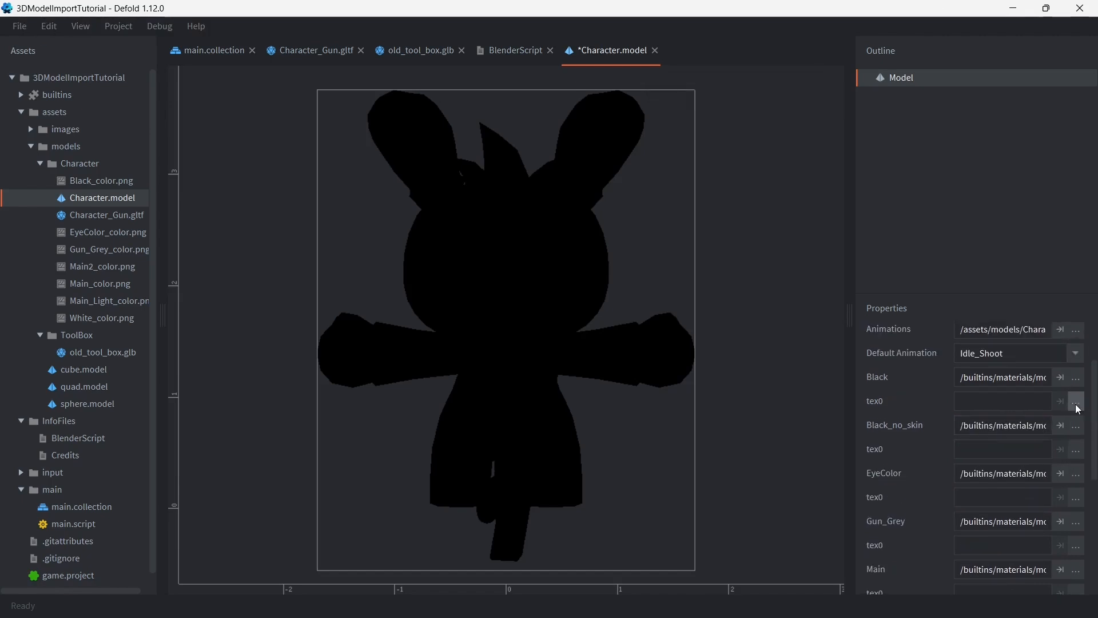
left_click(1076, 403)
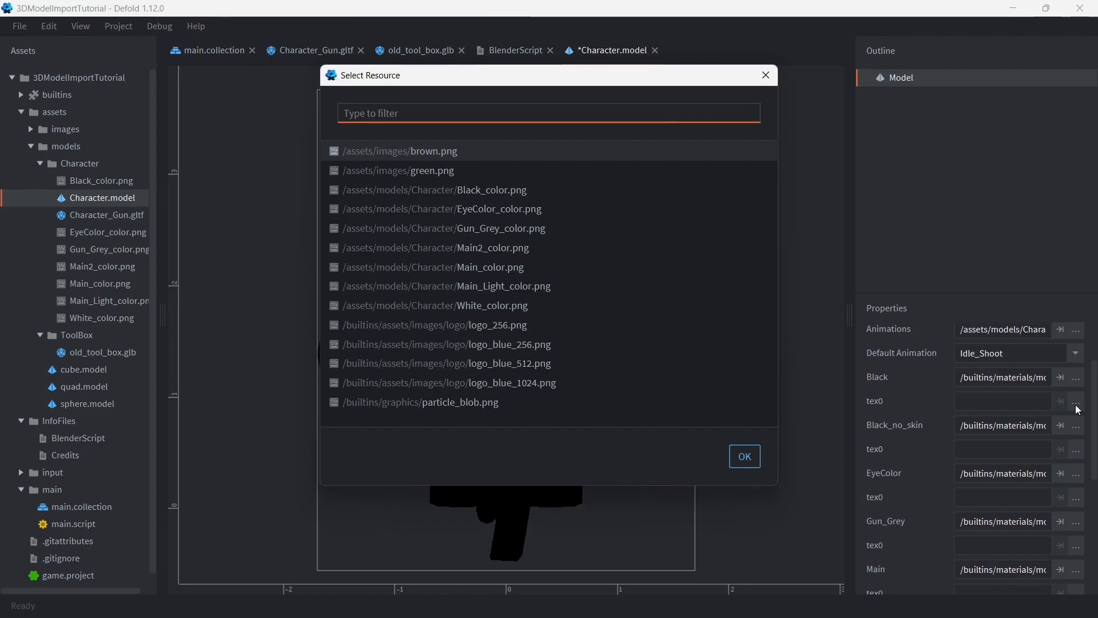
type("bla")
key("Return")
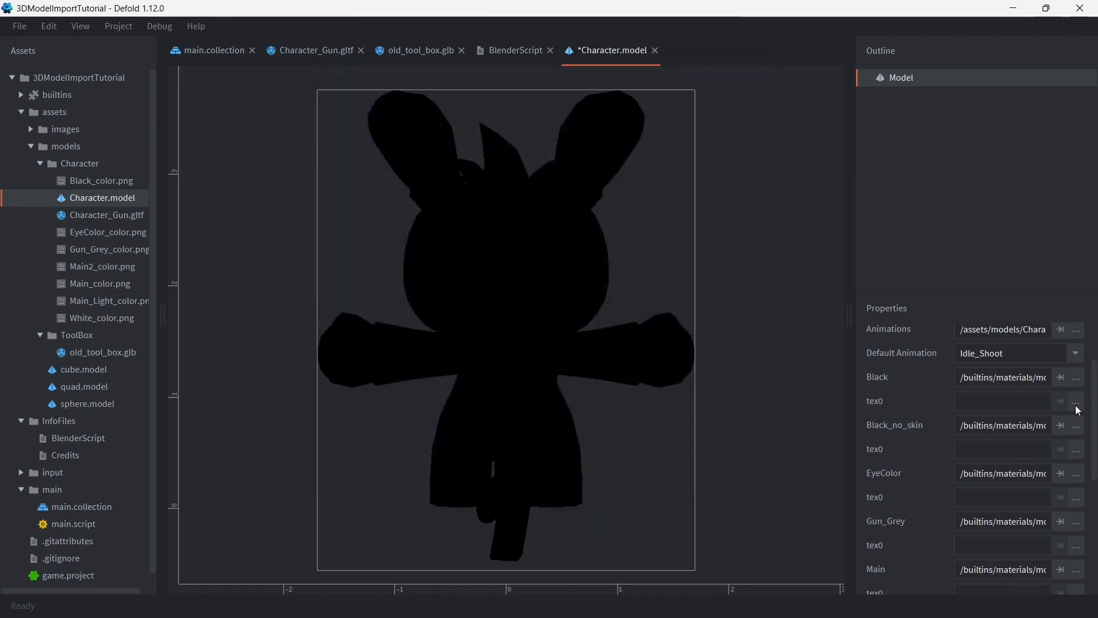
left_click(1075, 450)
type("bla")
key("Return")
Step: Set the EyeColor material's texture to EyeColor_color.png and the Gun_Grey material's texture to Gun_Grey_color.png
left_click(1077, 502)
type("eye")
key("Return")
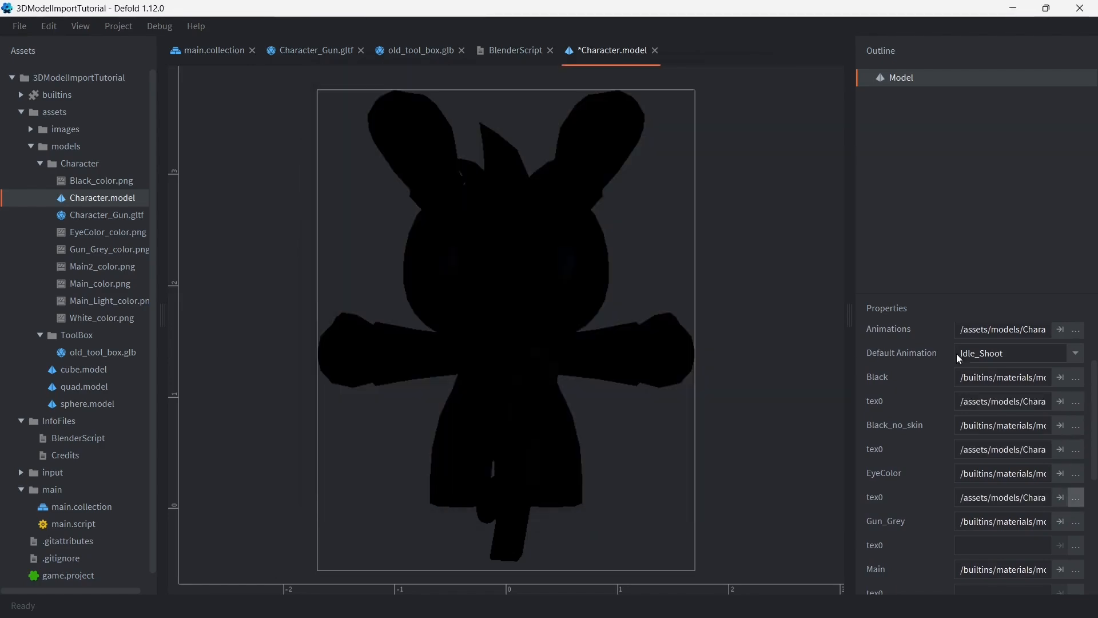
scroll(958, 358, "down", 1)
left_click(1078, 522)
key("Return")
Step: Set the Main material's texture to Main_color.png and the Main2 material's texture to Main2_color.png
scroll(1080, 514, "down", 3)
left_click(1076, 388)
type("ma")
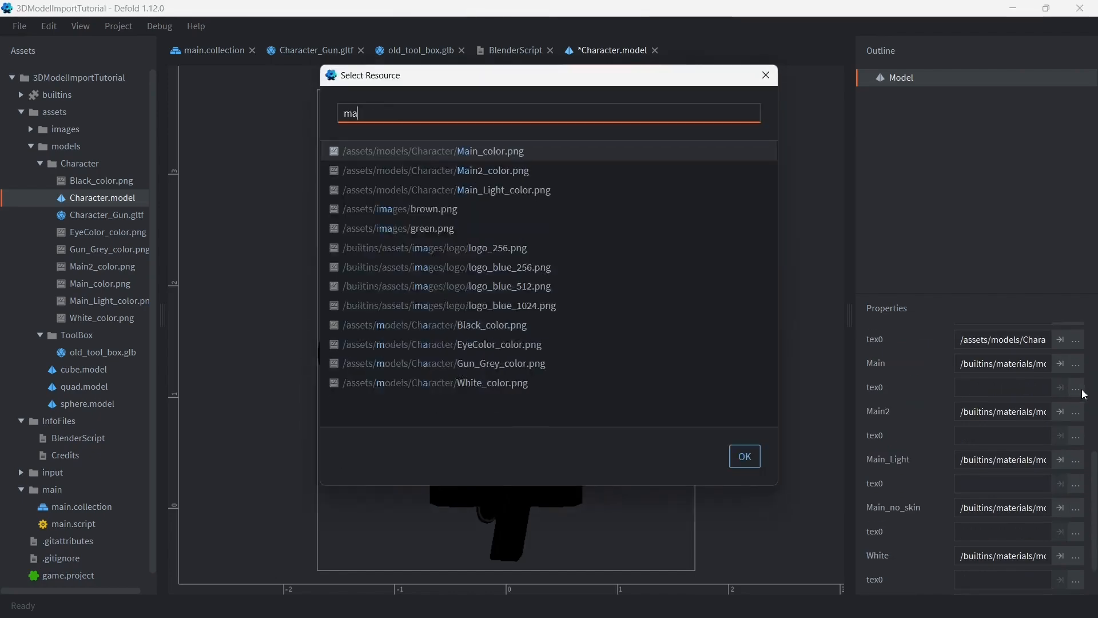
key("Return")
left_click(1076, 436)
type("ma")
Step: Set the Main_Light material's texture to Main_Light_color.png and the Main_no_skin material's texture to Main_color.png
left_click(1080, 483)
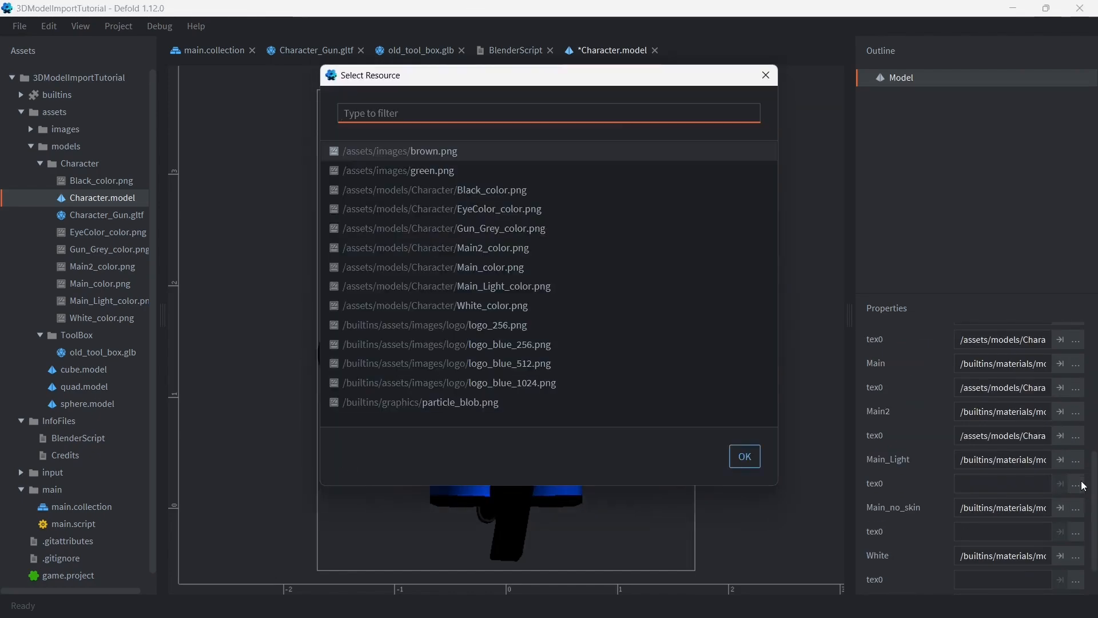
type("light")
key("Return")
left_click(1081, 535)
type("main")
key("Return")
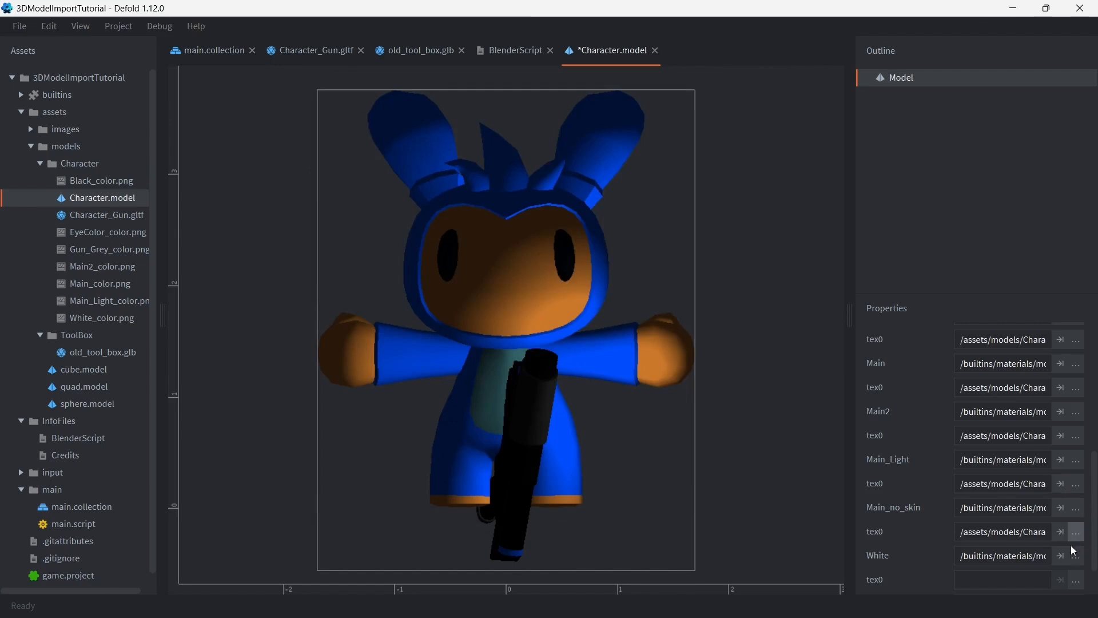
Step: Set the tex0 texture of the White and White_no_skin materials to White_color.png and save Character.model
scroll(1078, 552, "down", 2)
left_click(1077, 529)
type("white")
key("Return")
left_click(1080, 582)
type("white")
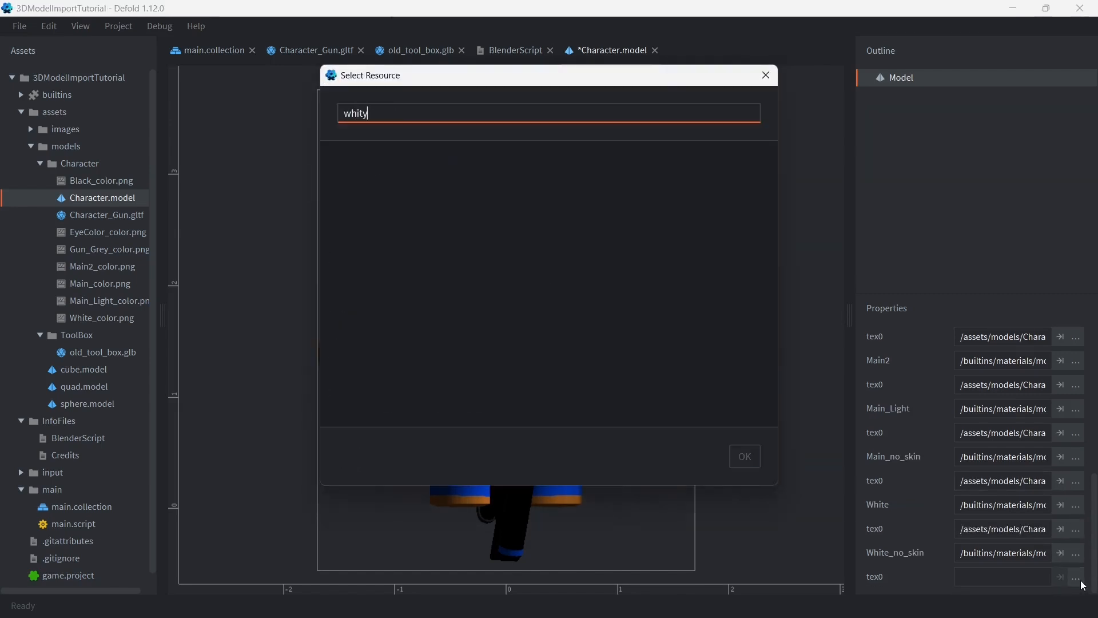
key("Return")
left_click_drag(581, 263, 457, 262, "alt")
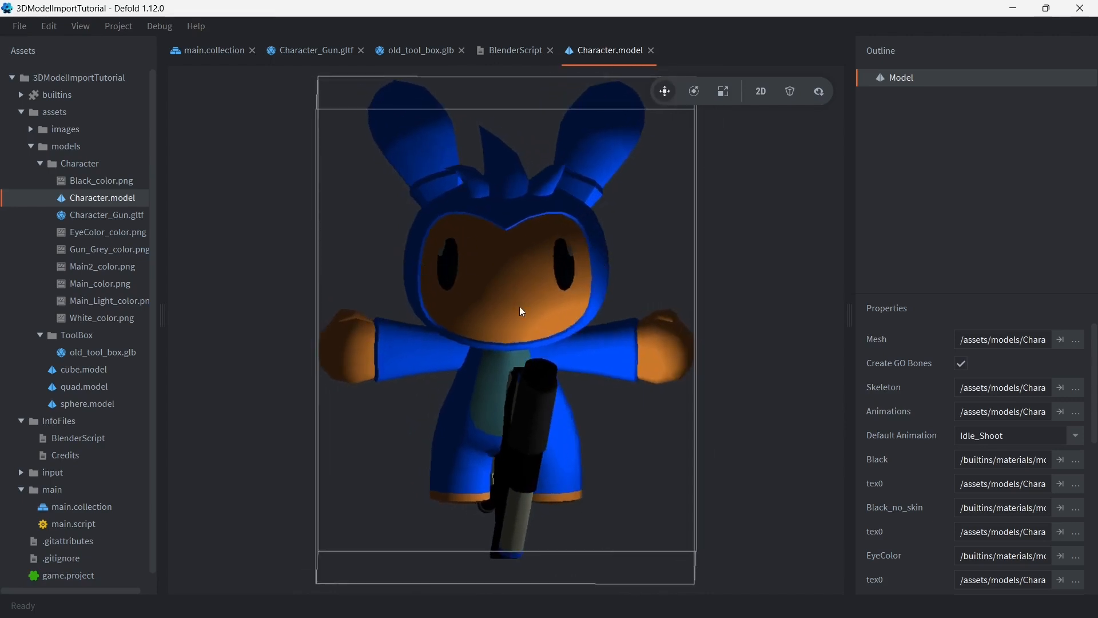
left_click_drag(526, 293, 606, 186, "alt")
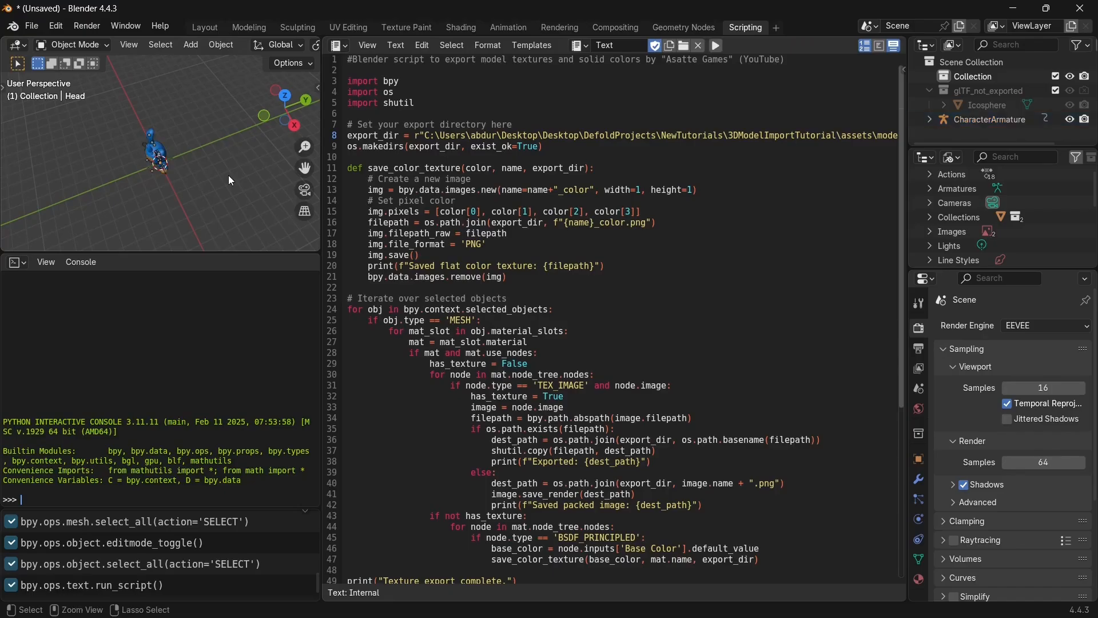
Step: In Blender, start a new General file without saving the current one and delete all the default objects
key("ctrl+n")
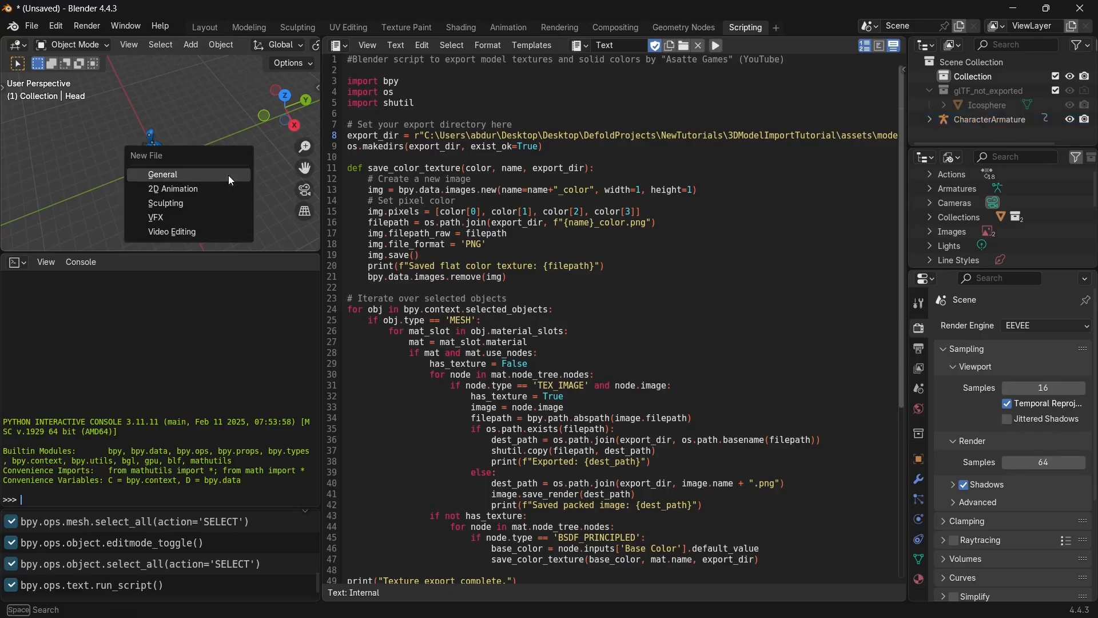
left_click(228, 175)
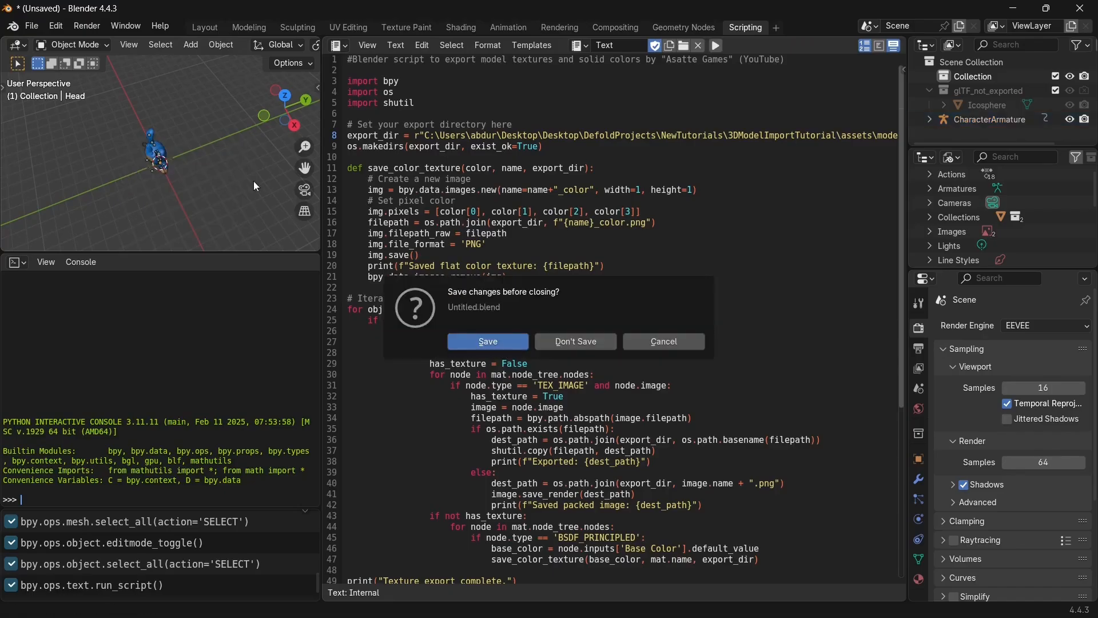
left_click(576, 345)
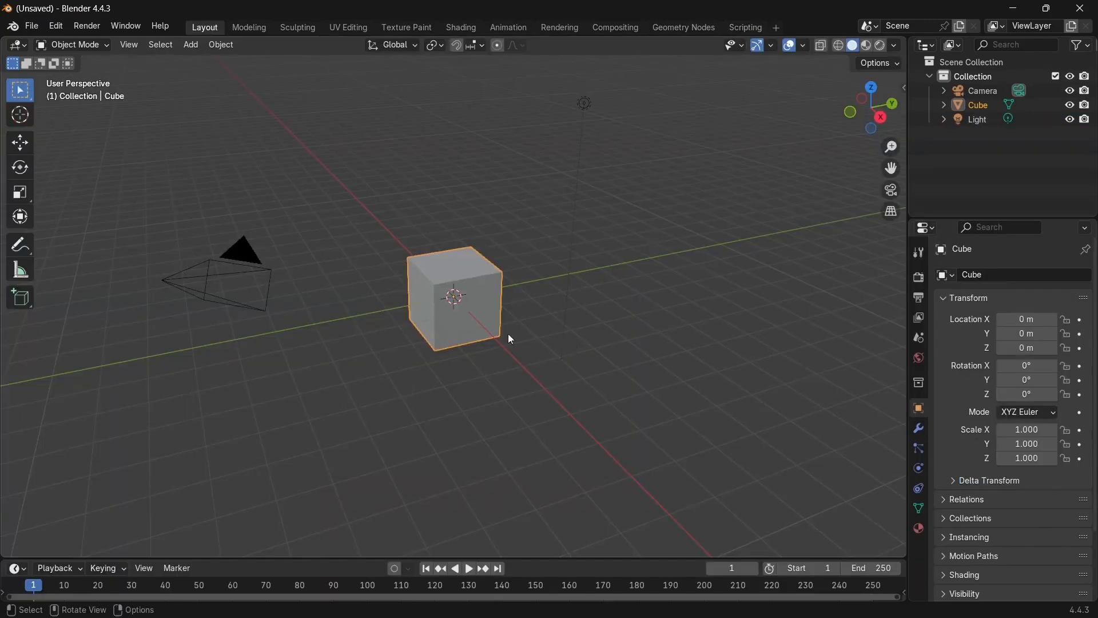
key("a")
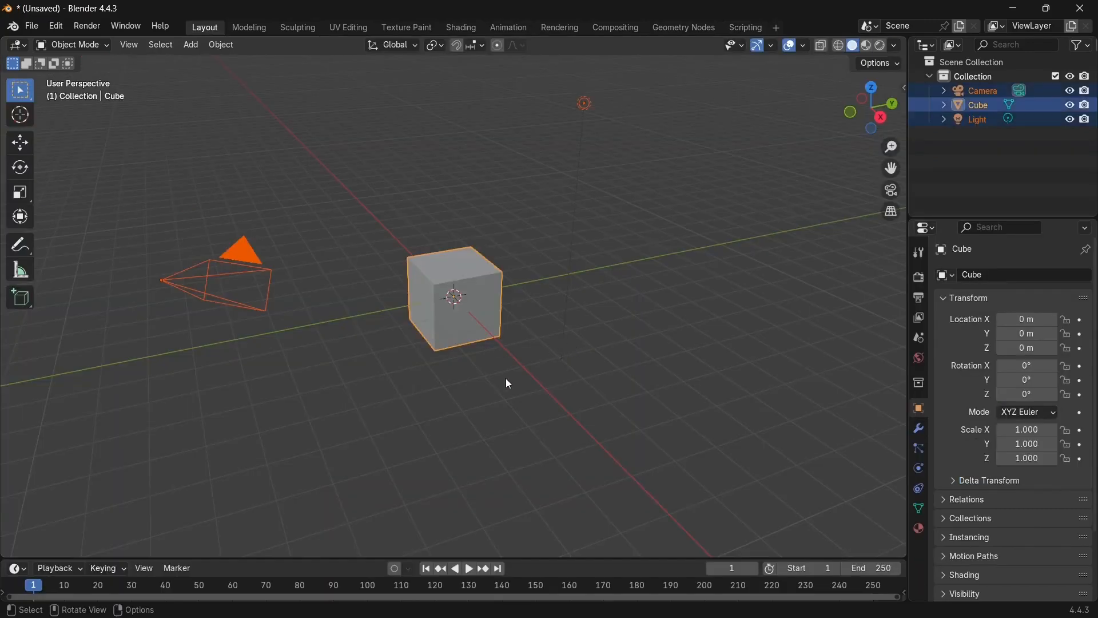
key("x")
left_click(505, 378)
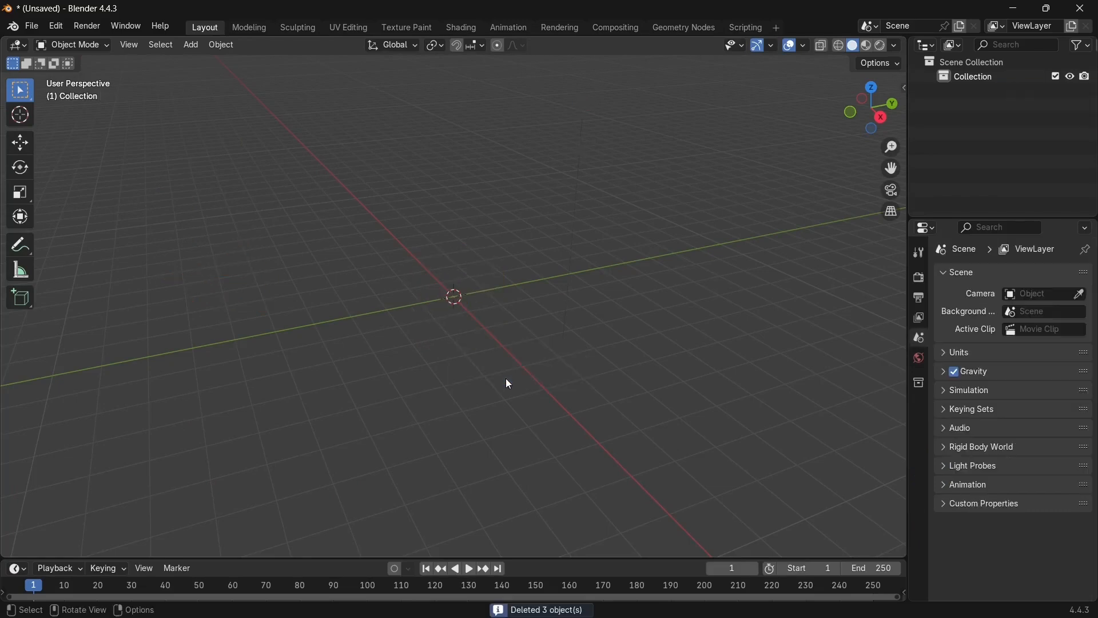
Step: Import the old_tool_box.glb toolbox model into the empty scene
left_click(32, 26)
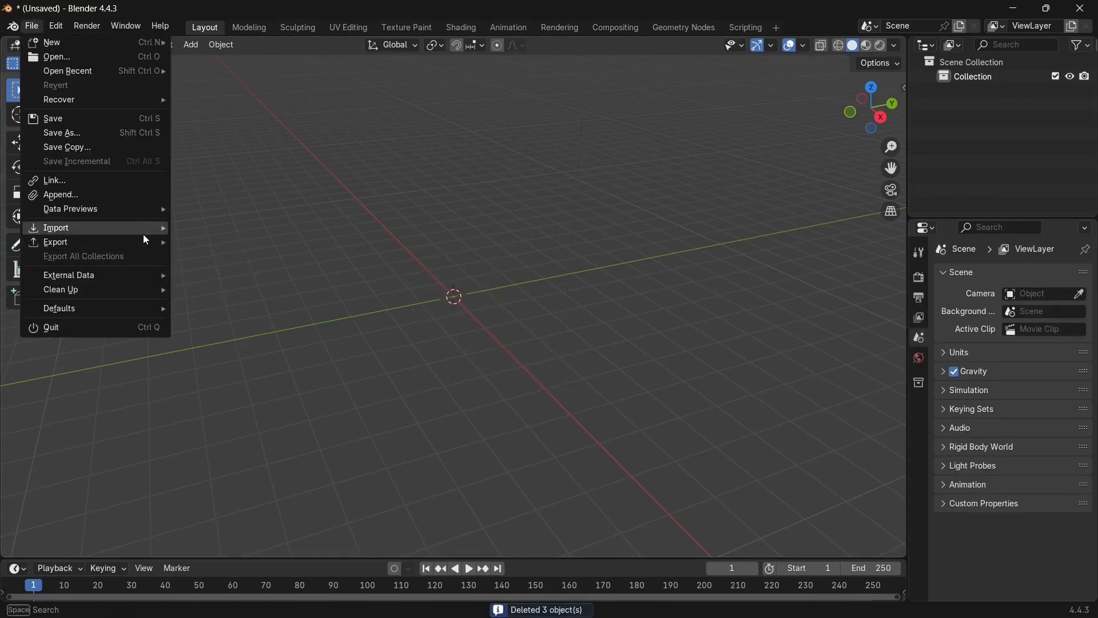
mouse_move(148, 231)
left_click(229, 371)
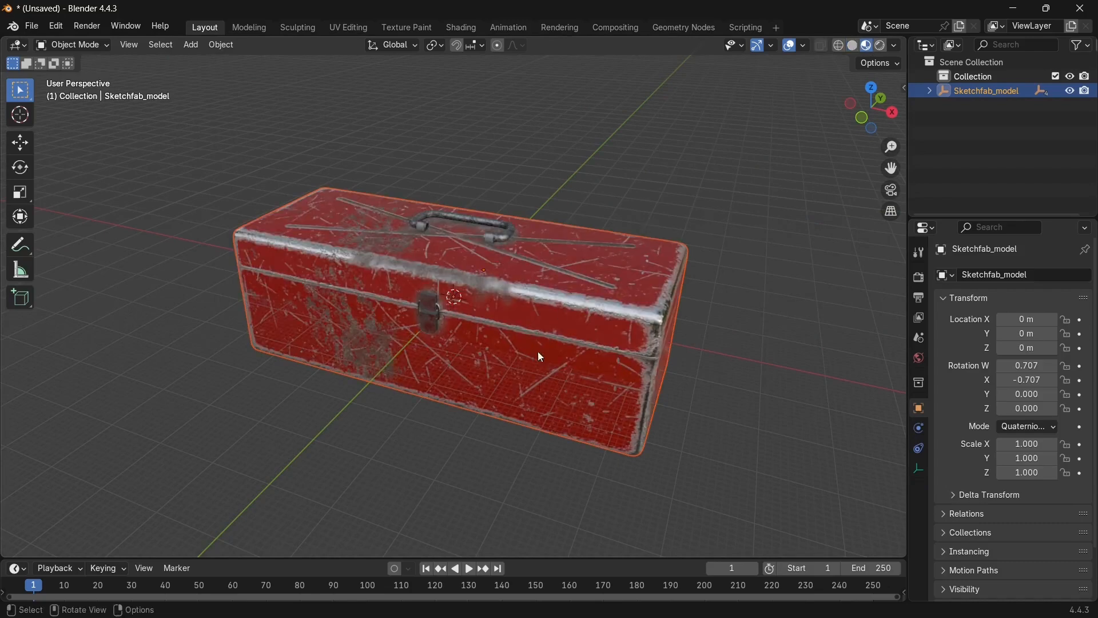
Step: Create a new text in the Scripting workspace and paste in the entire BlenderScript file copied from Defold
left_click(746, 27)
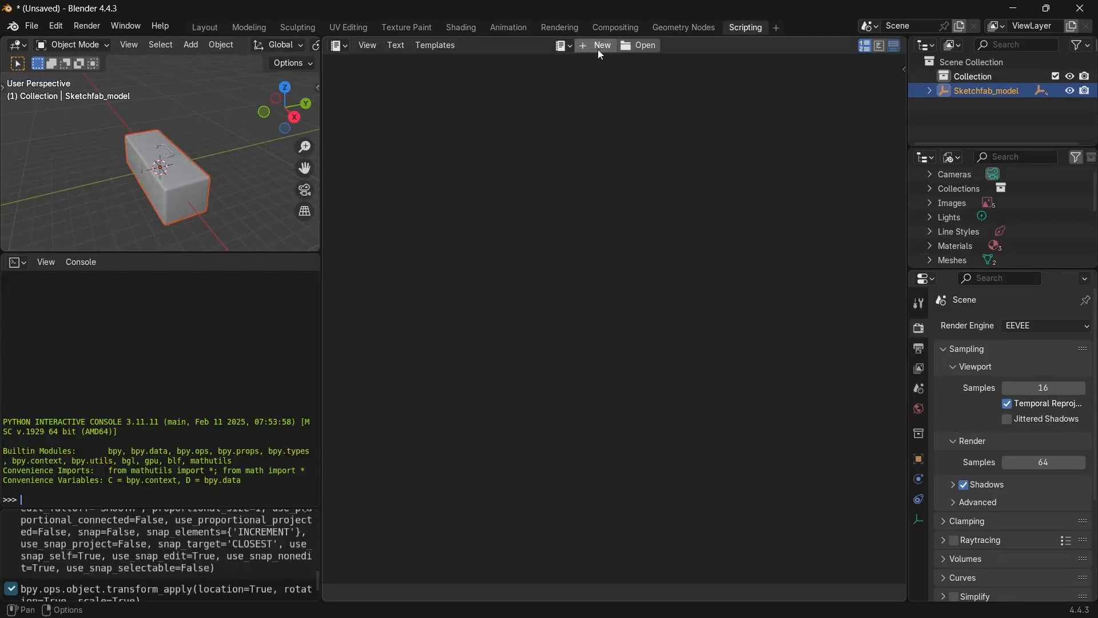
left_click(601, 53)
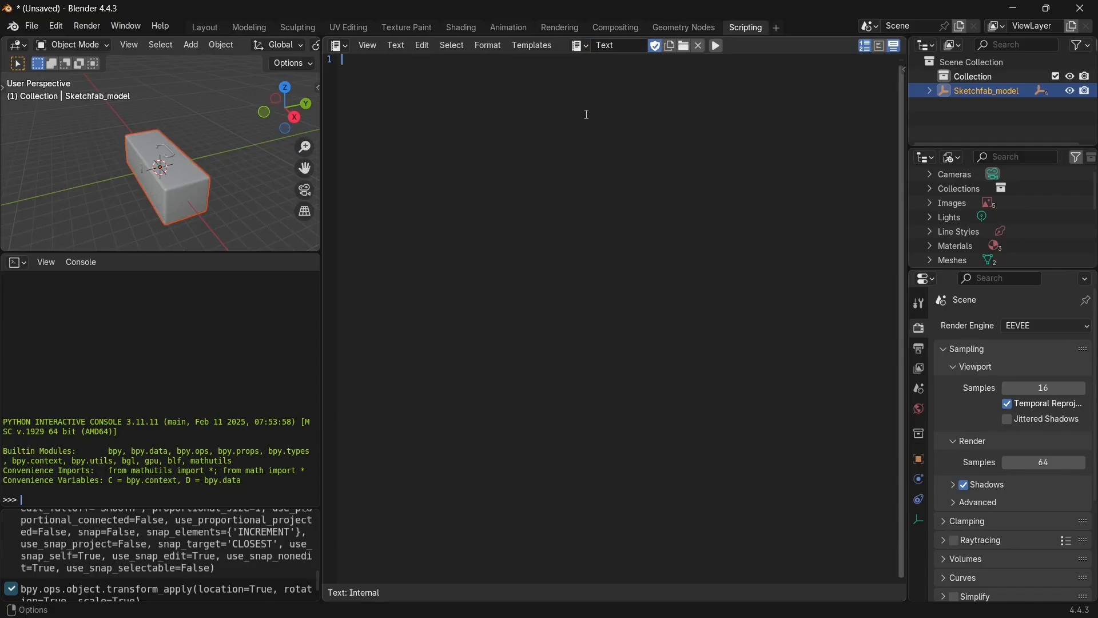
key("alt+Tab")
key("ctrl+a")
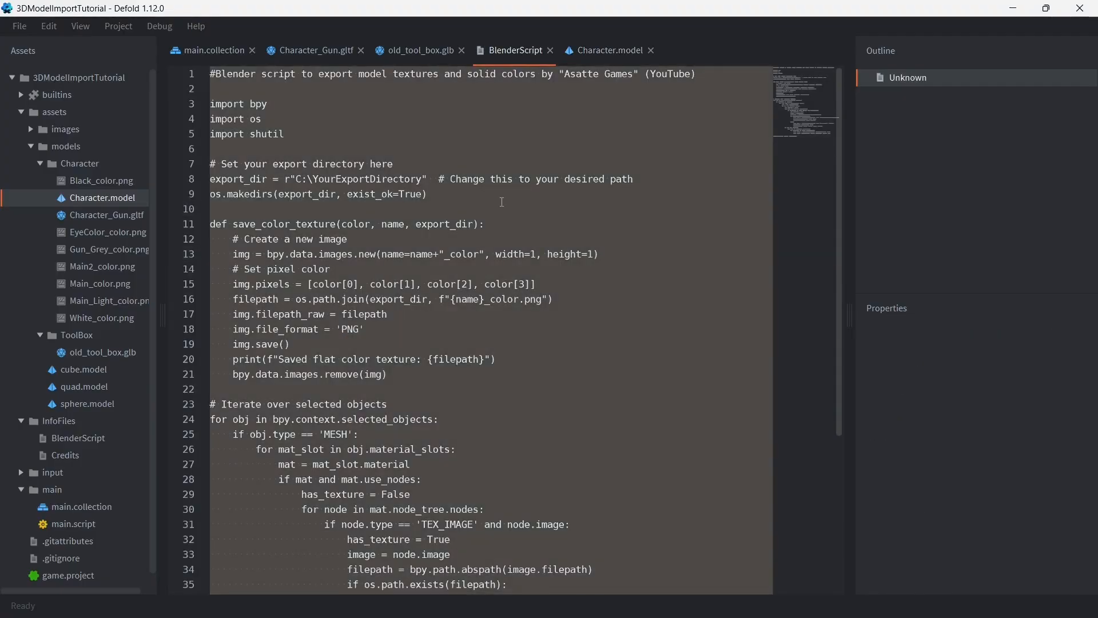
key("ctrl+c")
key("alt+Tab")
key("ctrl+v")
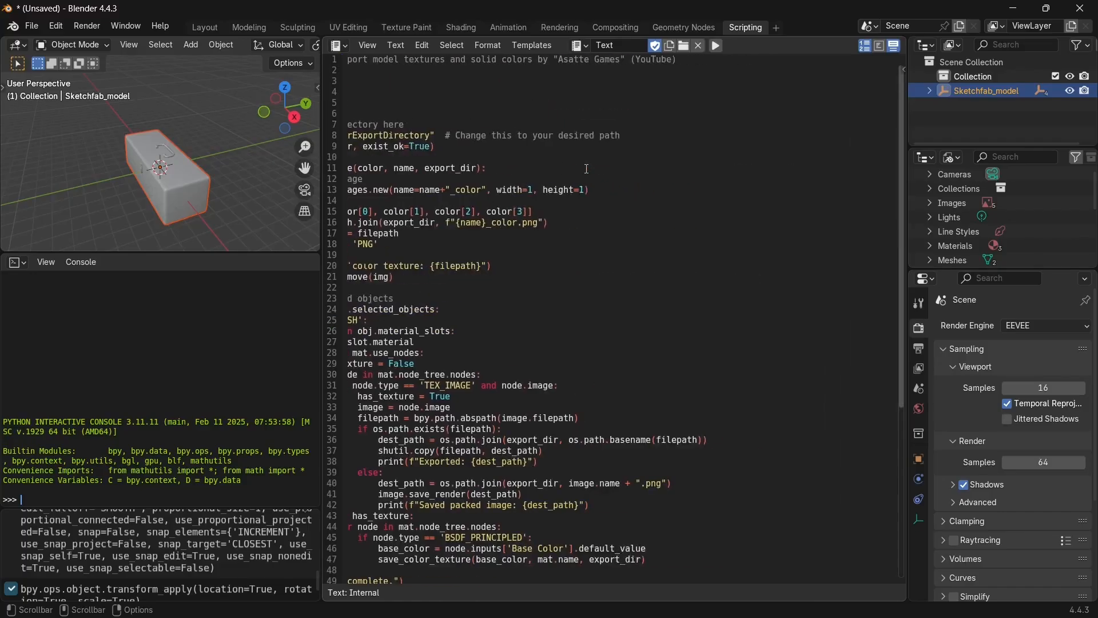
scroll(587, 169, "left", 5)
Step: Copy the full path of the ToolBox folder in Defold and return to Blender
key("alt+Tab")
right_click(98, 339)
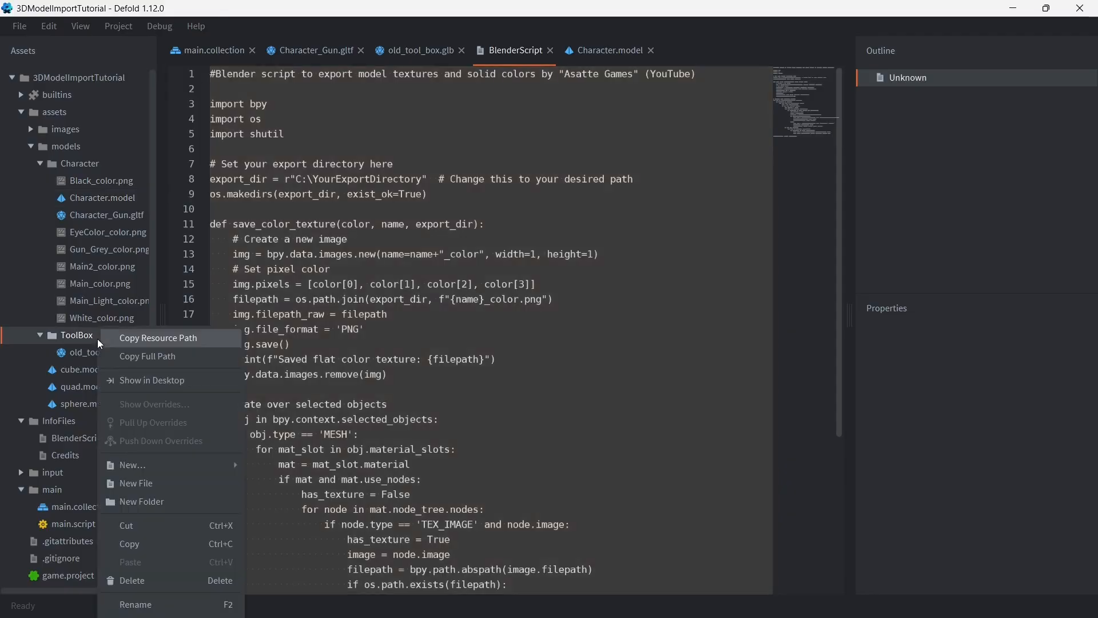
left_click(156, 355)
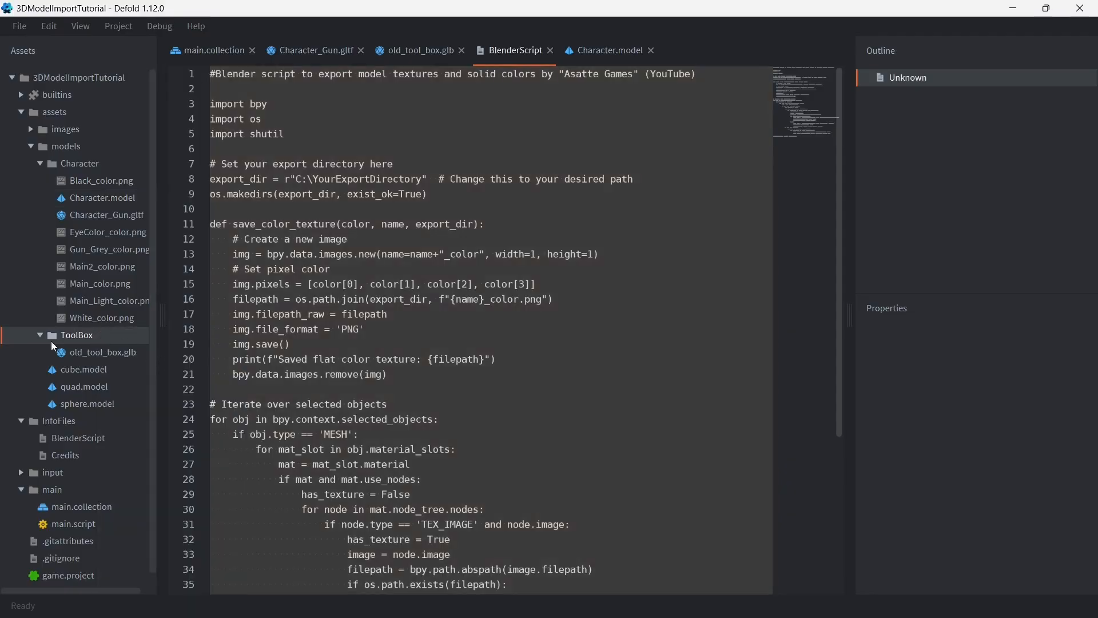
key("alt+Tab")
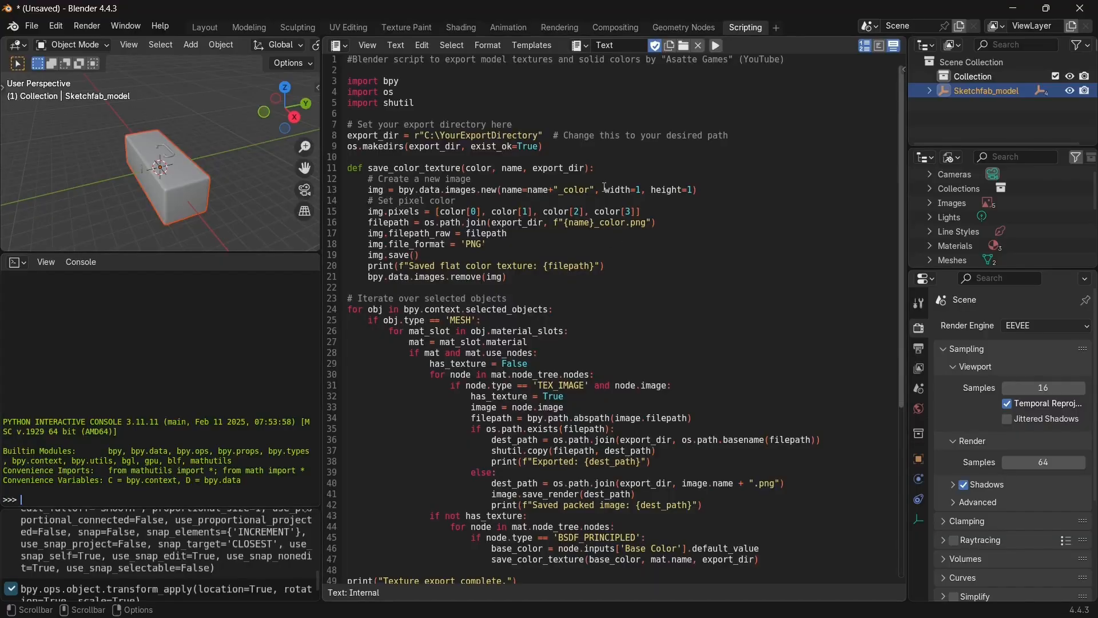
Step: Replace the C:\YourExportDirectory placeholder with the copied ToolBox path and run the script with all objects selected
left_click_drag(537, 135, 426, 136)
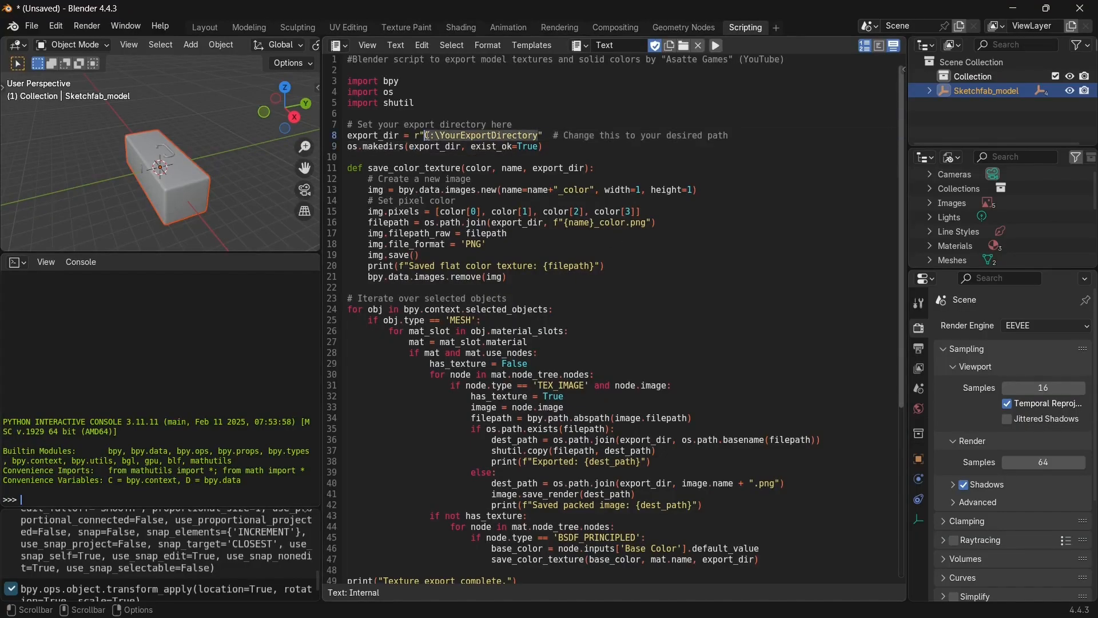
key("ctrl+v")
scroll(558, 165, "left", 4)
scroll(558, 165, "left", 5)
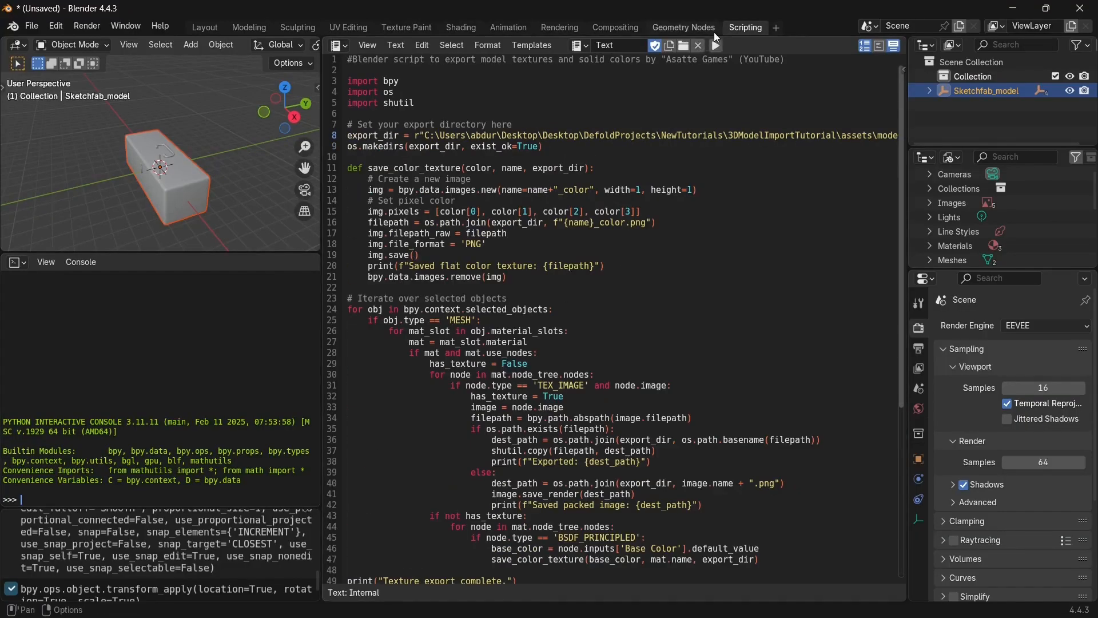
key("a")
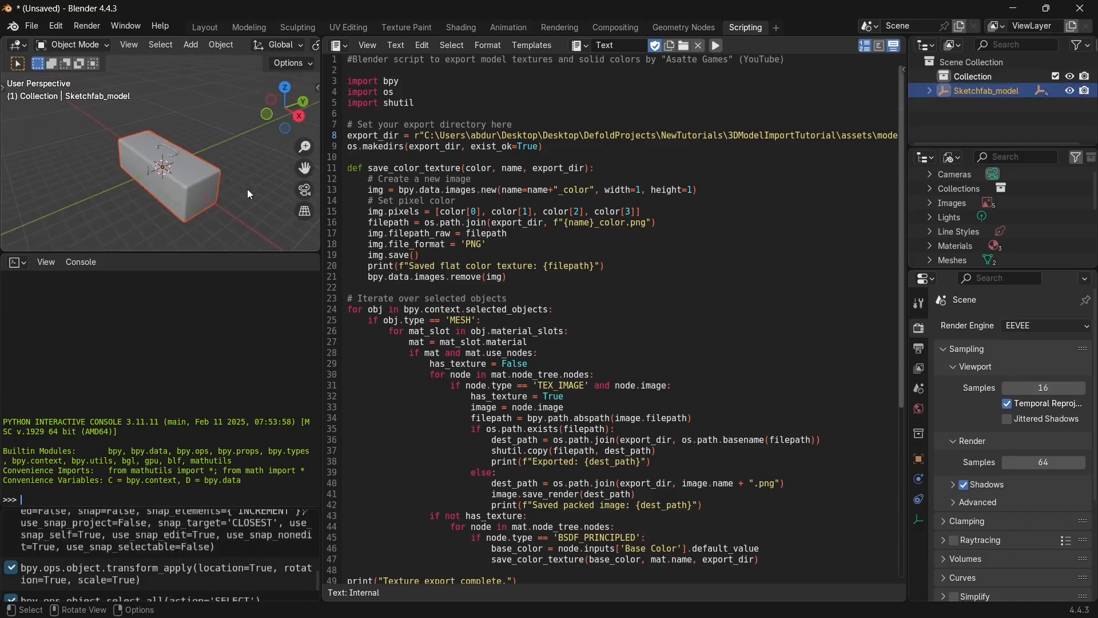
left_click(718, 47)
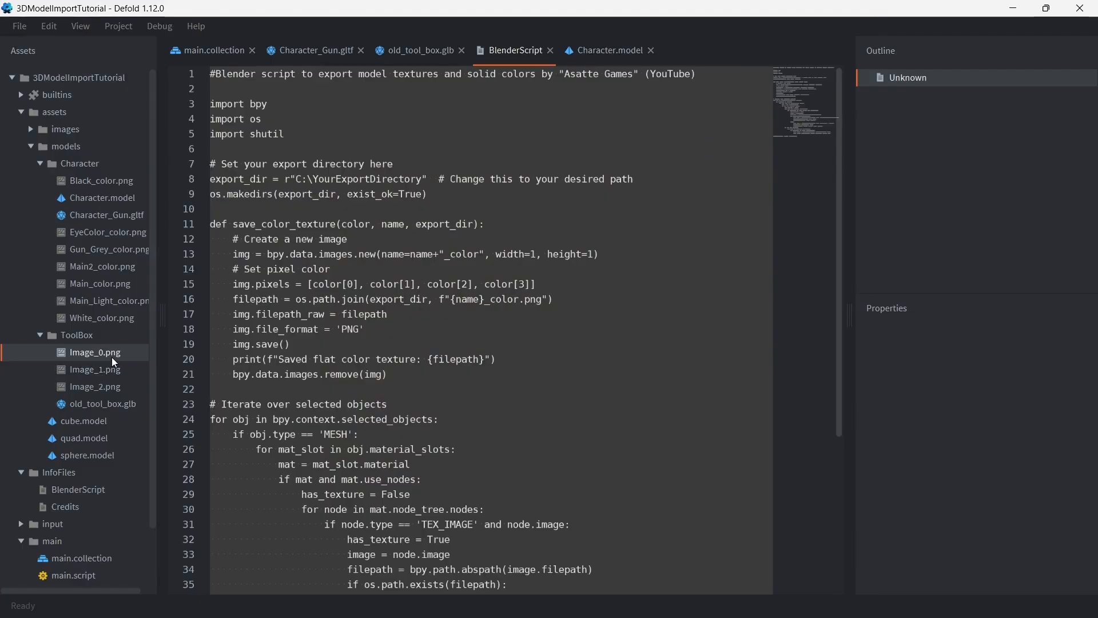
Step: Inspect the exported textures Image_0.png, Image_1.png and Image_2.png in Defold's ToolBox folder
double_click(111, 354)
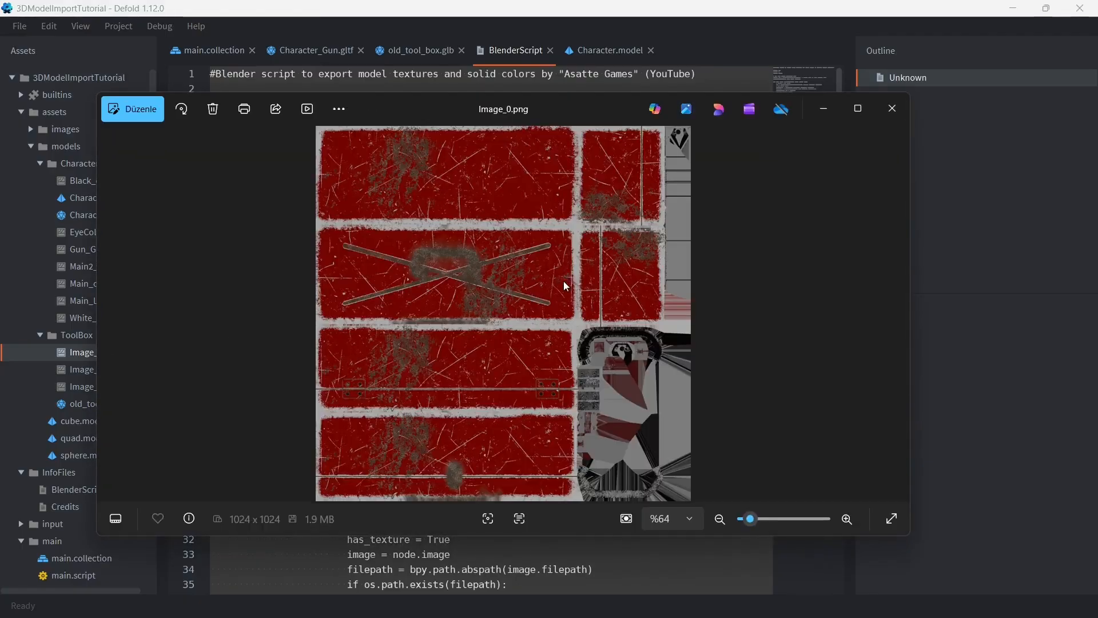
left_click(893, 111)
left_click(109, 372)
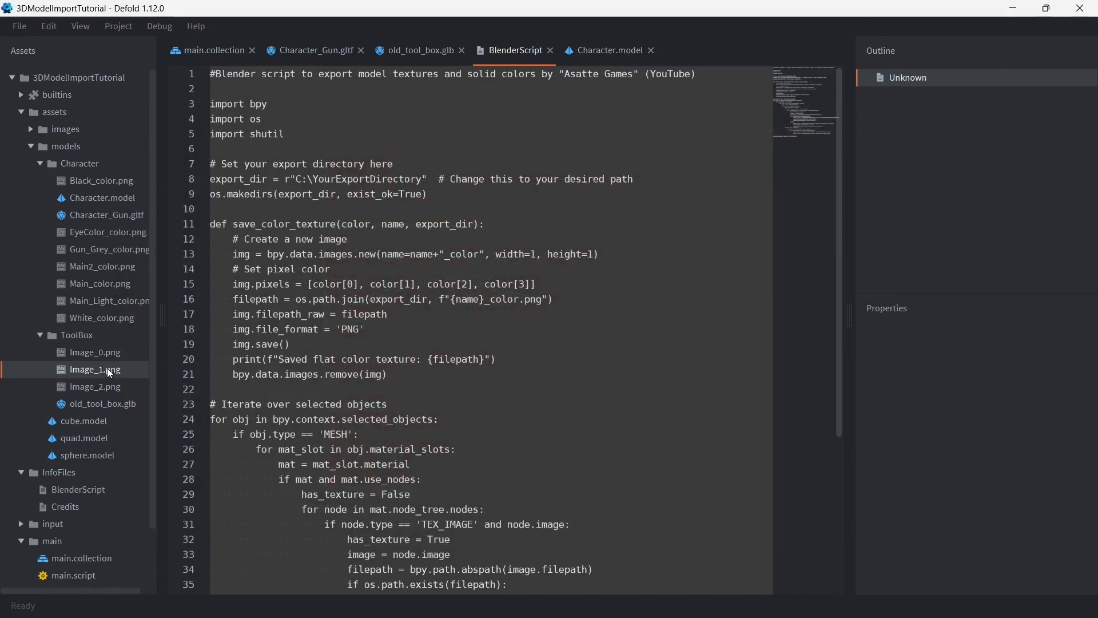
double_click(107, 368)
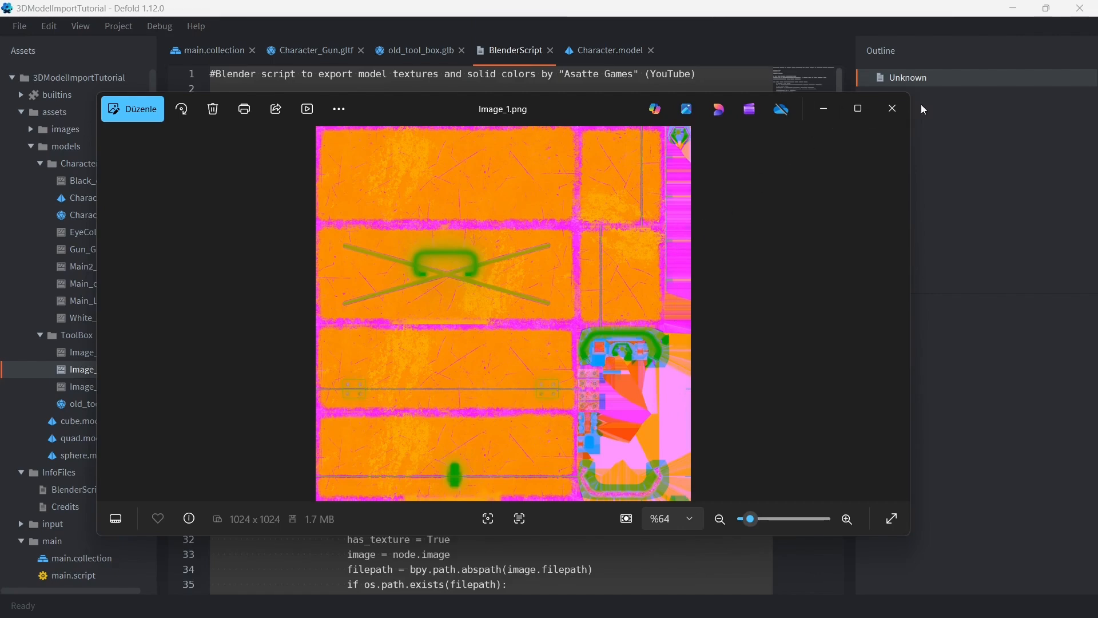
left_click(892, 106)
double_click(127, 385)
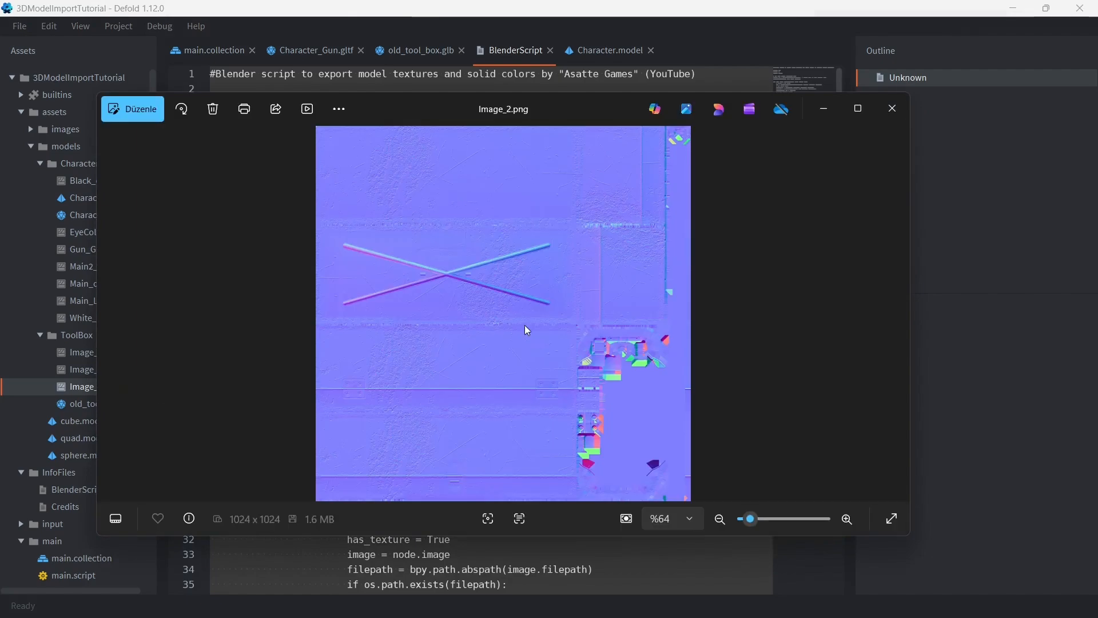
left_click(888, 112)
Step: Delete Image_1.png and Image_2.png from the ToolBox folder and close the BlenderScript file
key("shift+Up")
key("Delete")
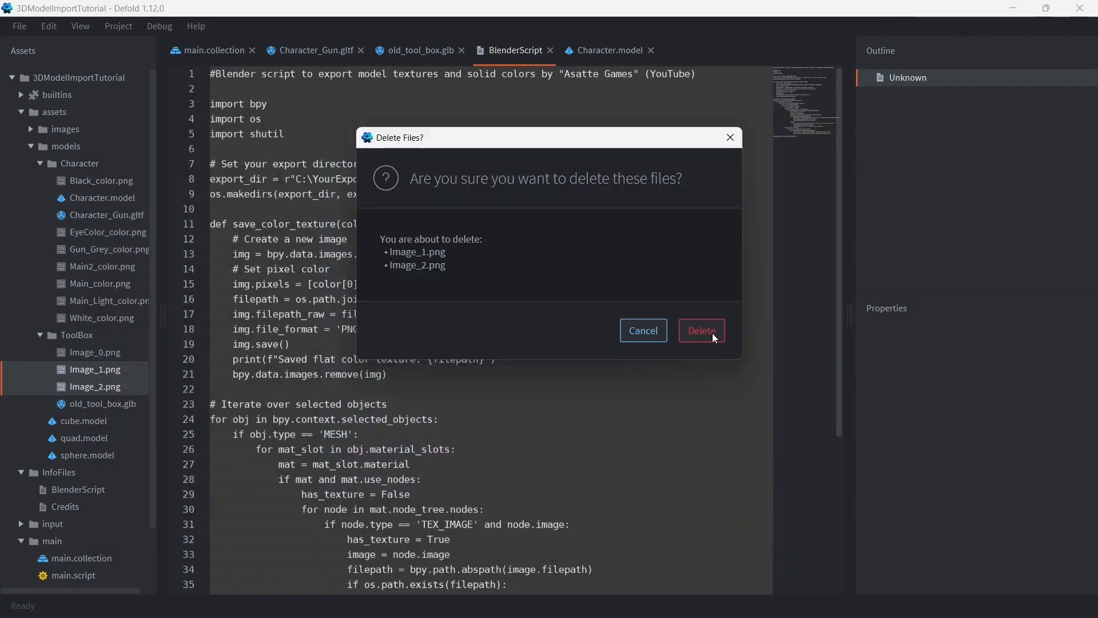
left_click(712, 333)
left_click(359, 313)
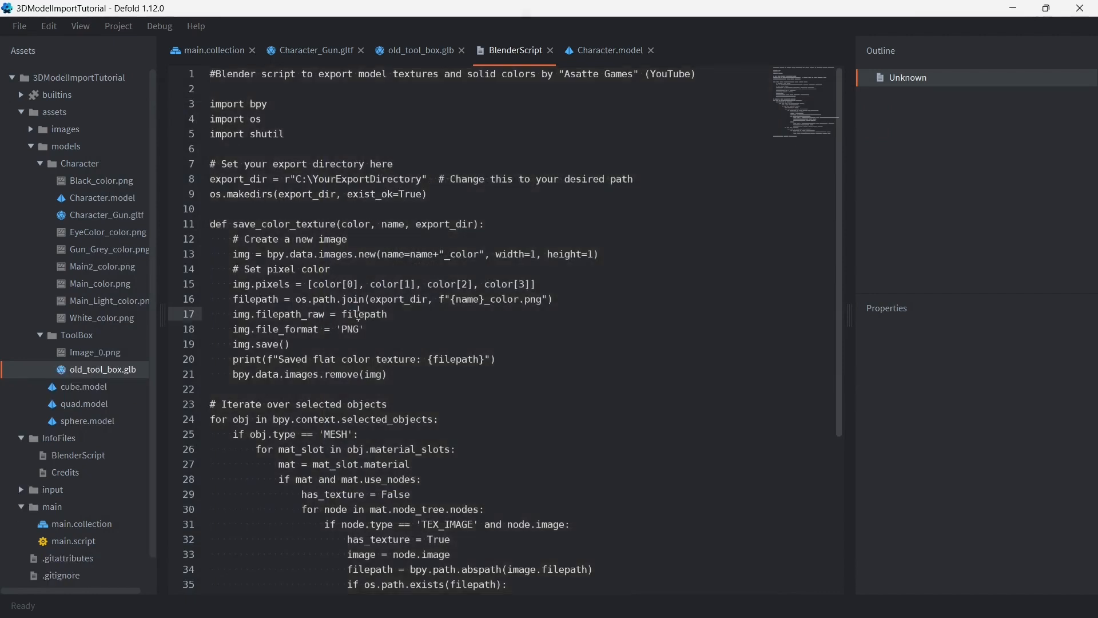
left_click(550, 51)
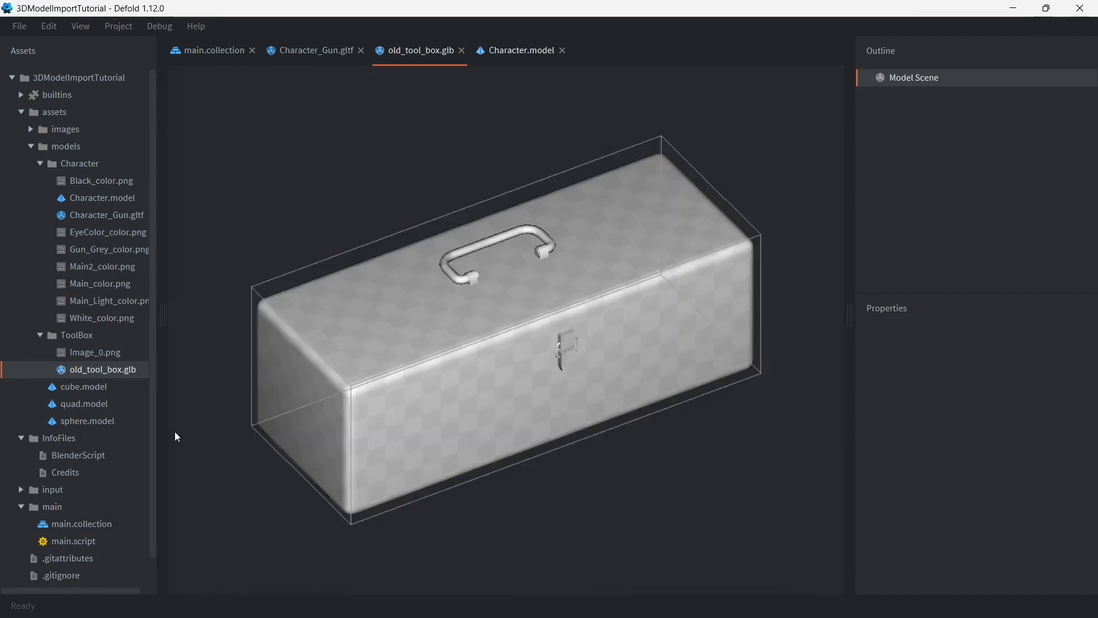
Step: Examine the Character folder's Black_color.png at 800% zoom and close the image
double_click(107, 184)
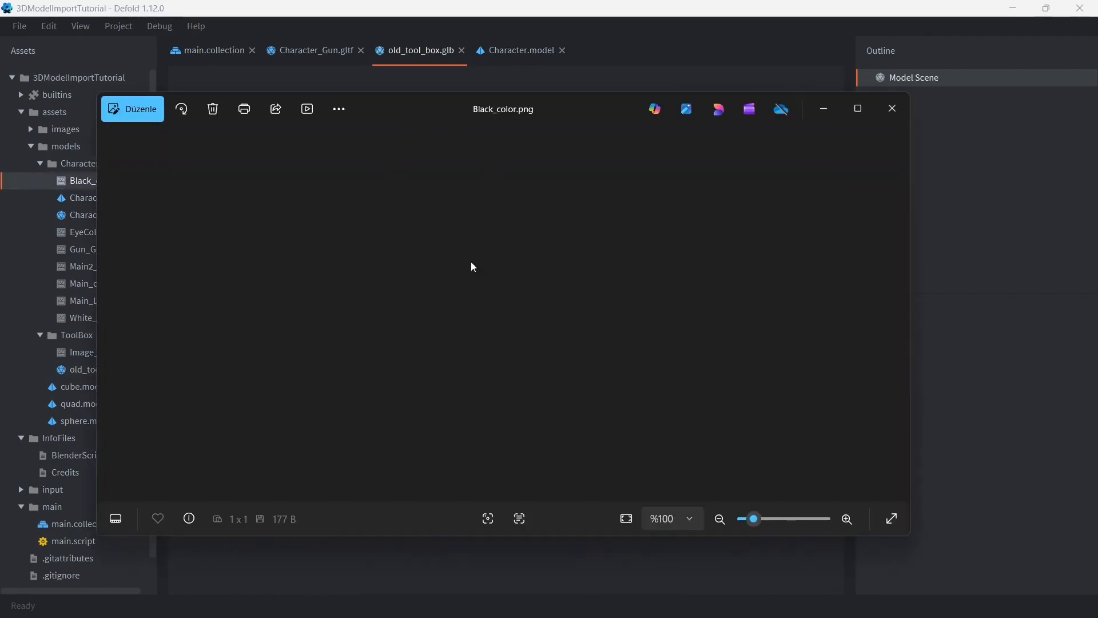
scroll(499, 321, "up", 5)
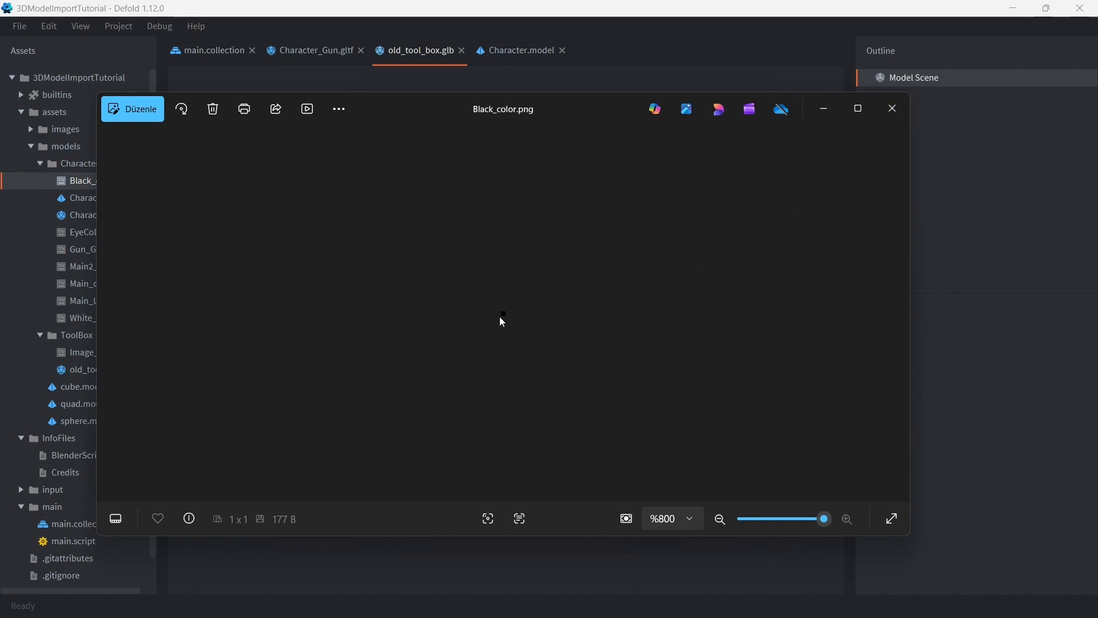
left_click(892, 108)
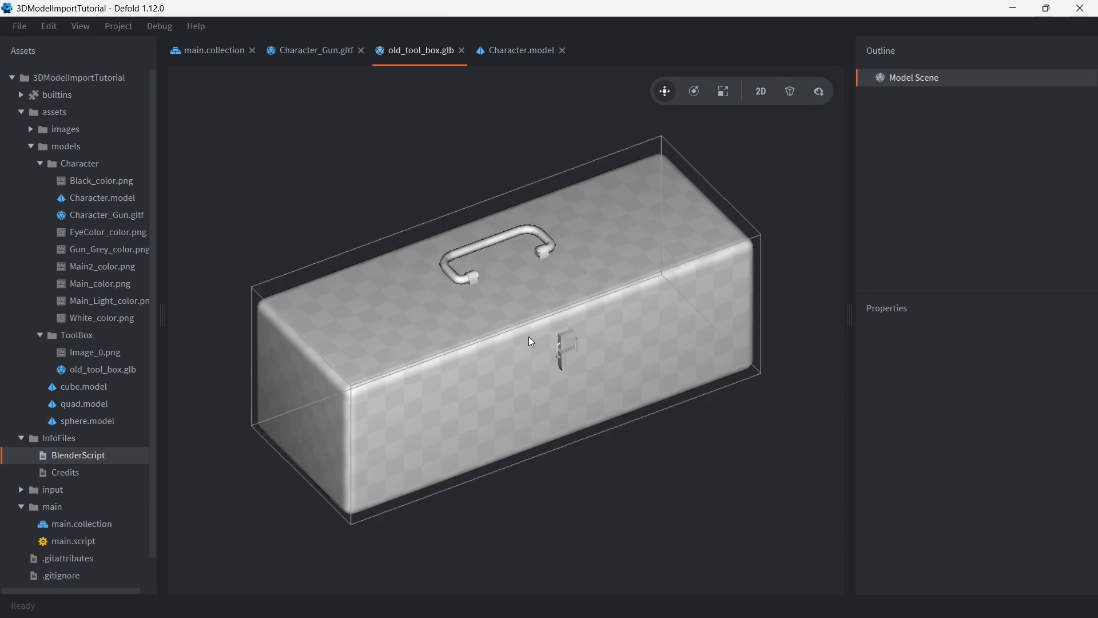
Step: Create a new model file named ToolBox in the ToolBox folder
right_click(101, 337)
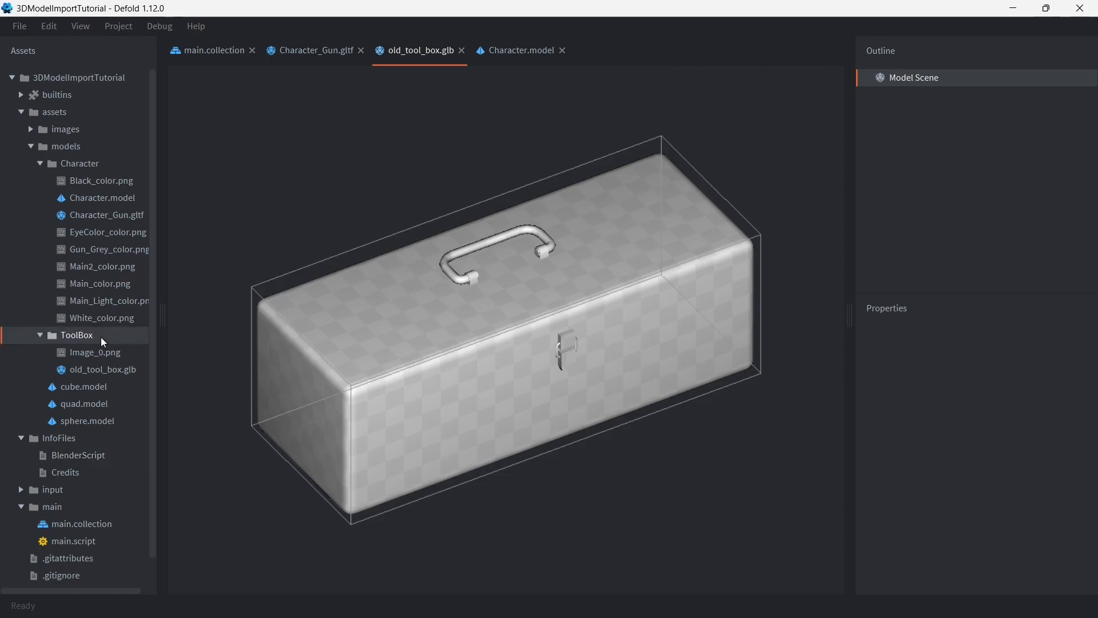
mouse_move(199, 471)
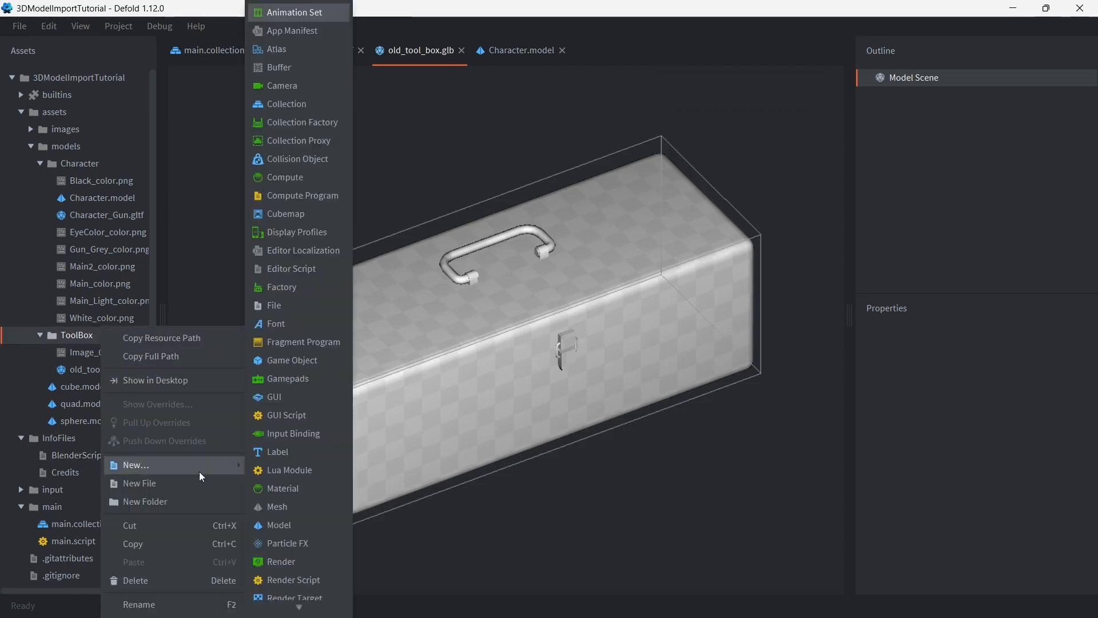
left_click(286, 528)
type("ToolBox")
key("Return")
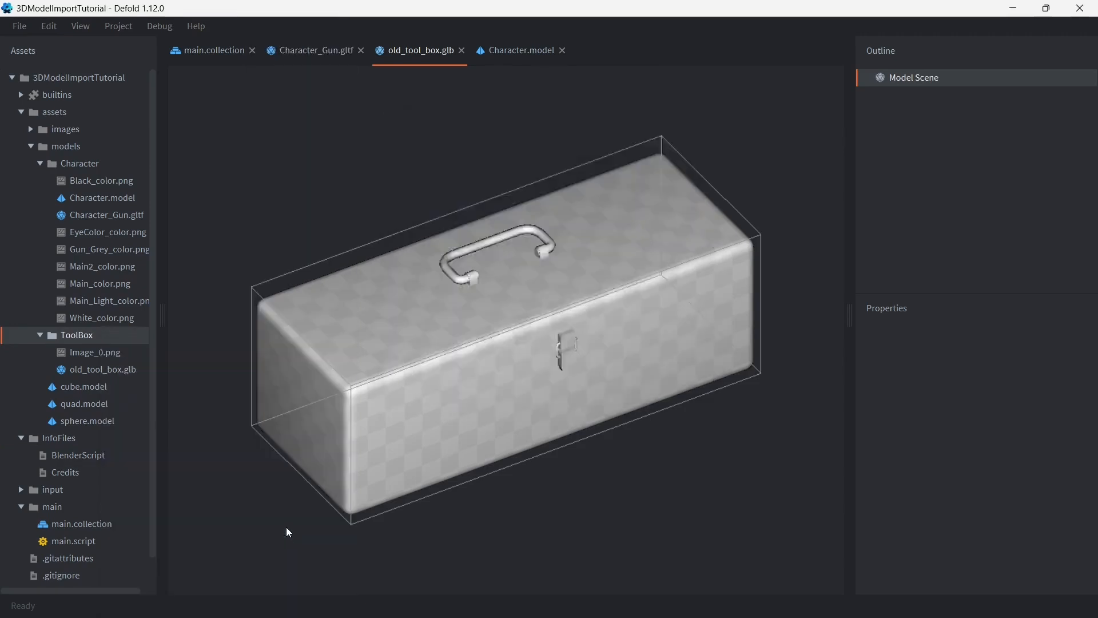
Step: Set ToolBox.model's mesh to old_tool_box.glb and assign a built-in model material to 07_-_Default
left_click(1084, 341)
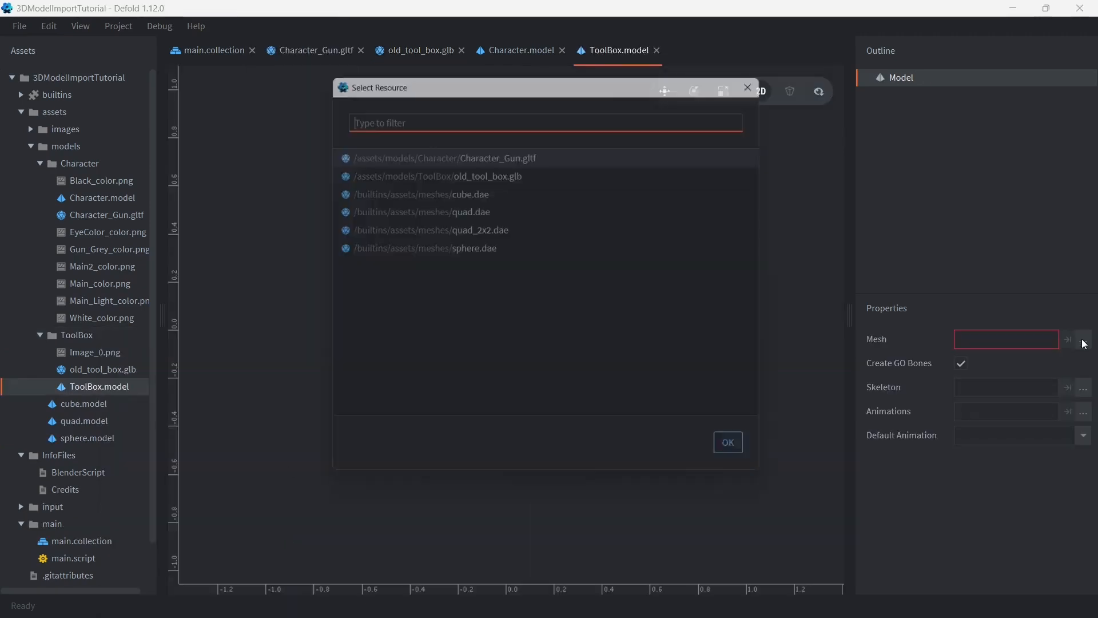
double_click(538, 175)
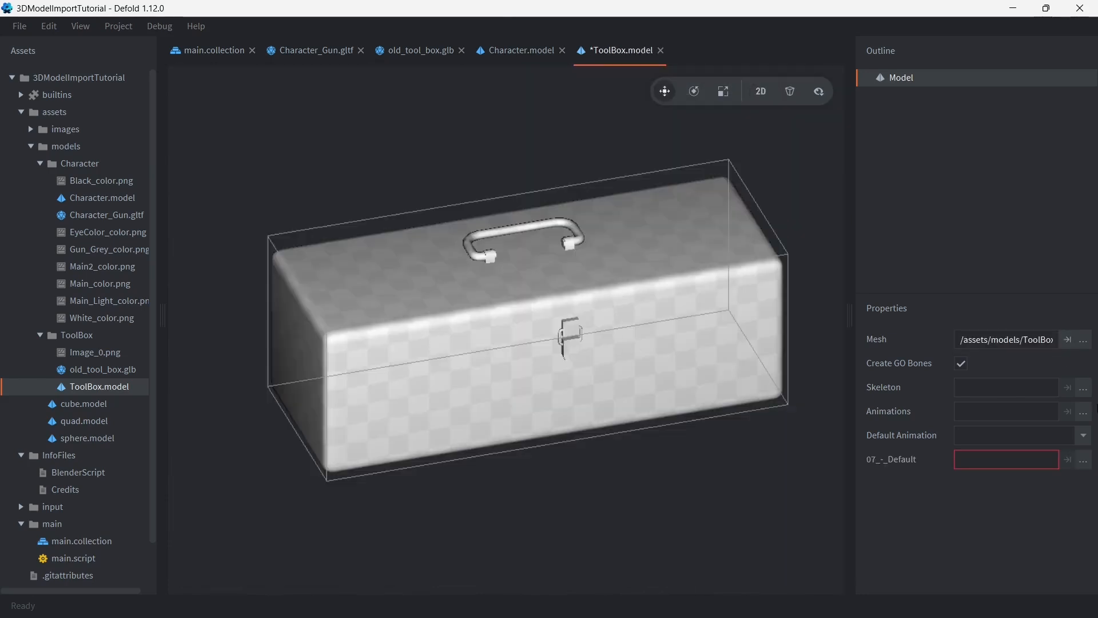
left_click(1083, 462)
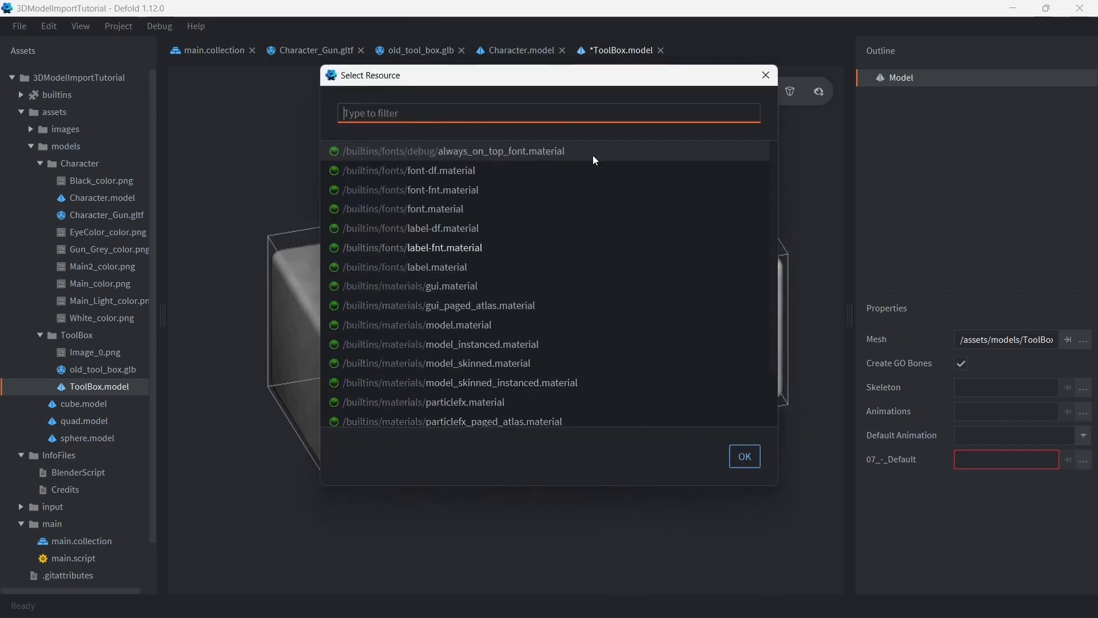
type("modl")
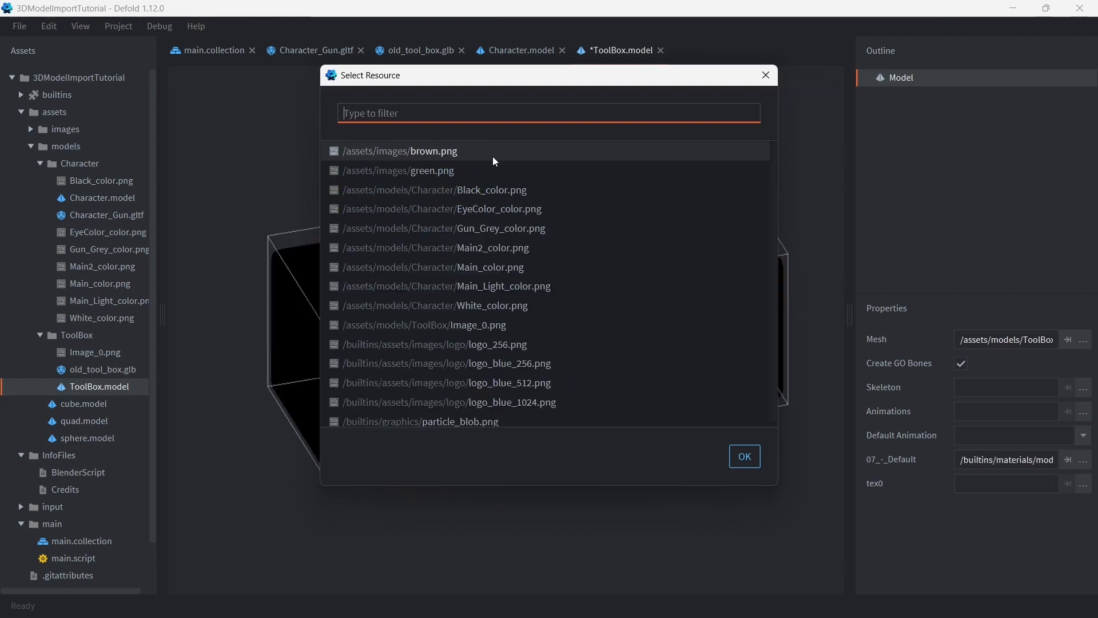
Step: Assign the ToolBox folder's Image_0.png as ToolBox.model's tex0 texture, save the model and inspect the textured toolbox
type("image")
key("Return")
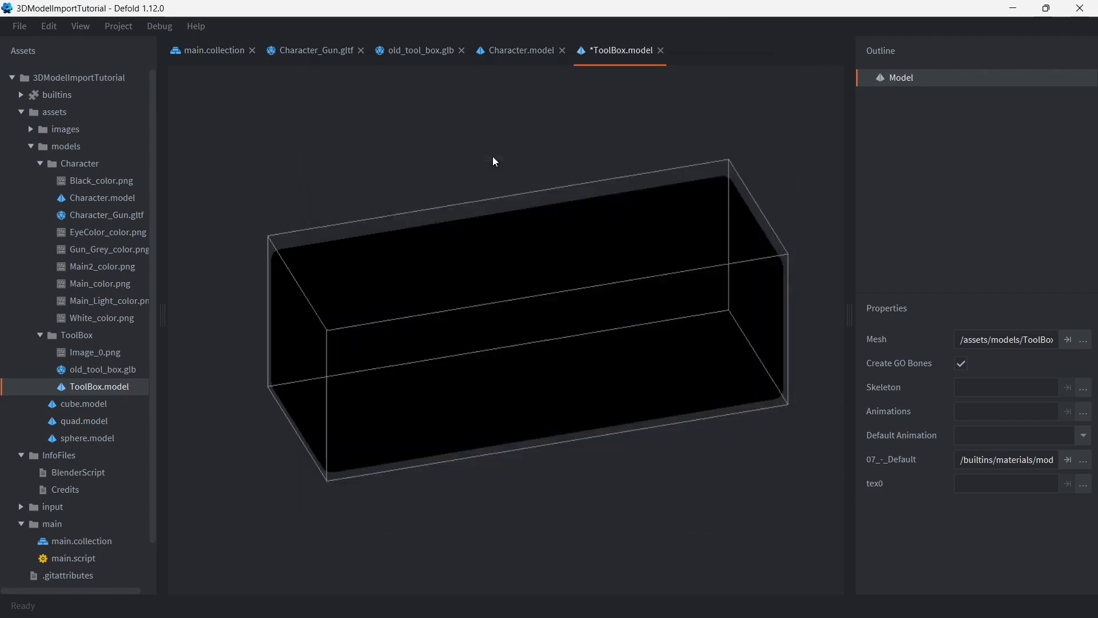
key("ctrl+s")
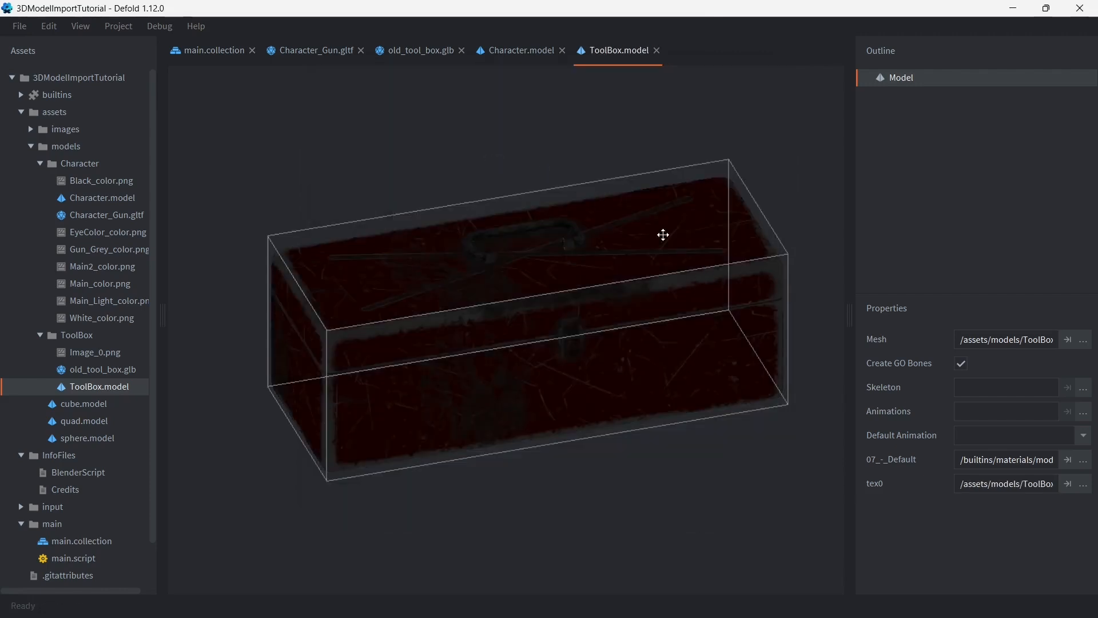
left_click_drag(652, 240, 684, 350, "ctrl")
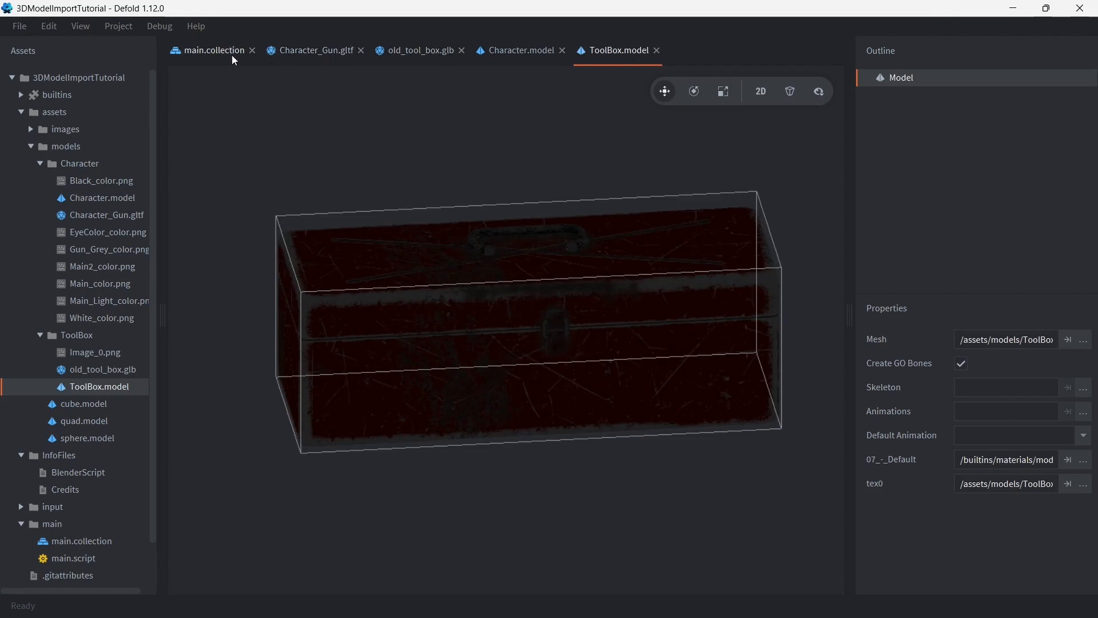
Step: In main.collection, delete the cube, main script, quad and sphere components from the main game object
left_click(214, 57)
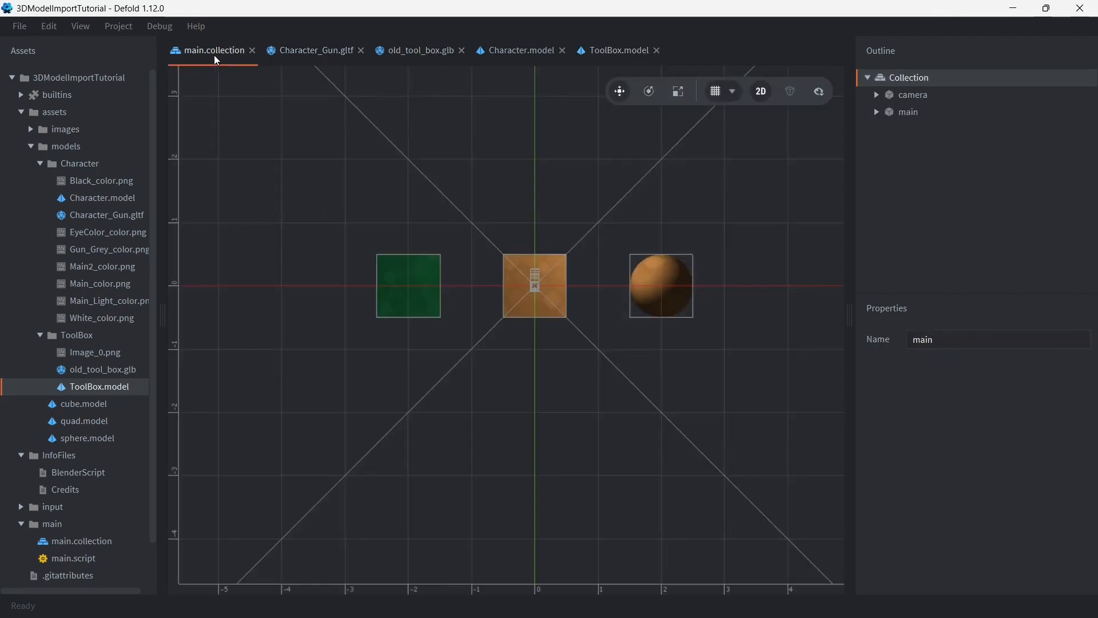
left_click(877, 112)
left_click(943, 129)
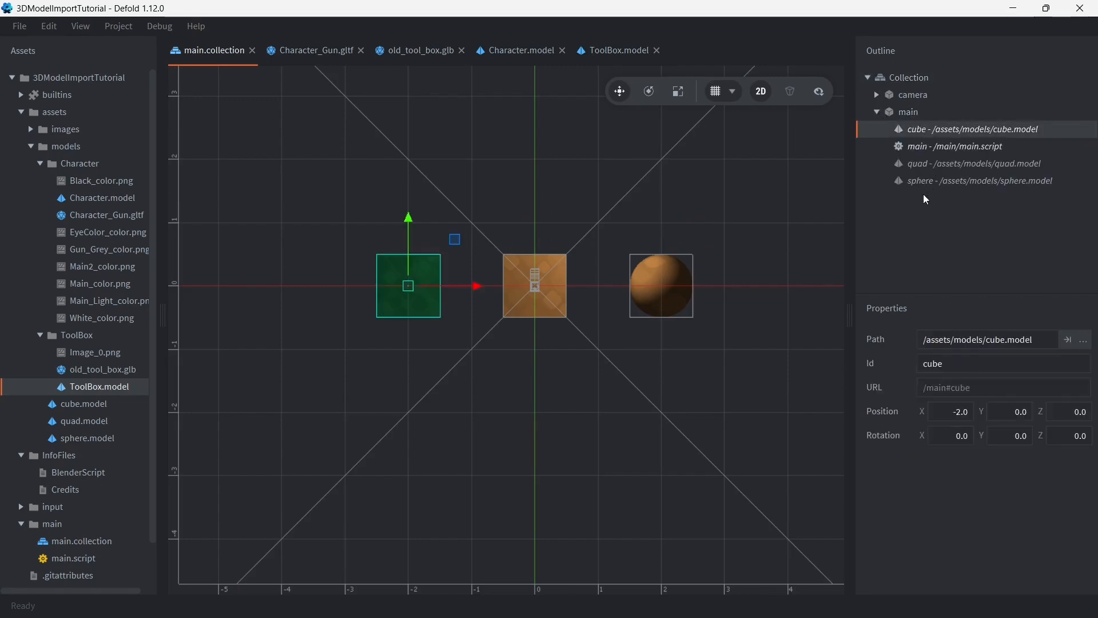
left_click(934, 182, "shift")
key("Delete")
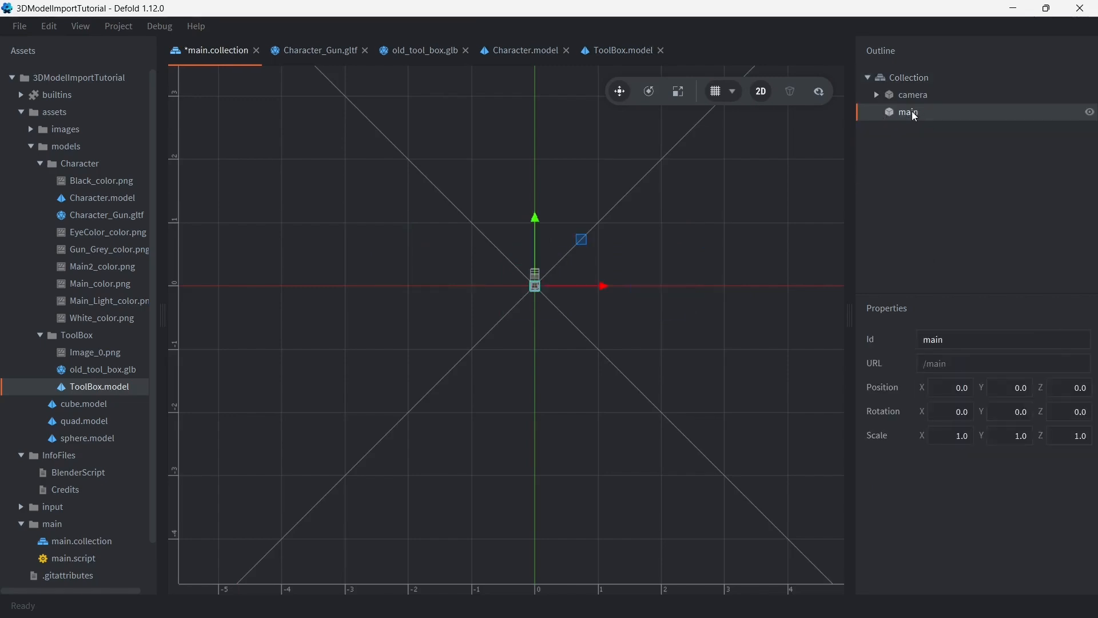
Step: Add Character.model as a component of the main game object and shift the character downward along the Y axis
key("f")
right_click(911, 113)
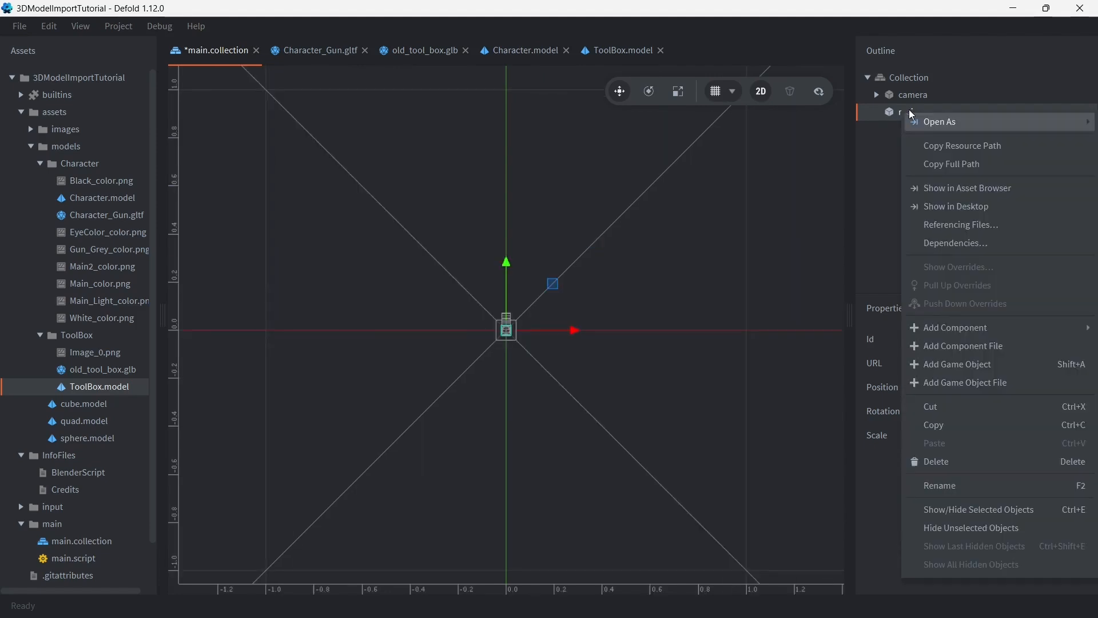
left_click(976, 344)
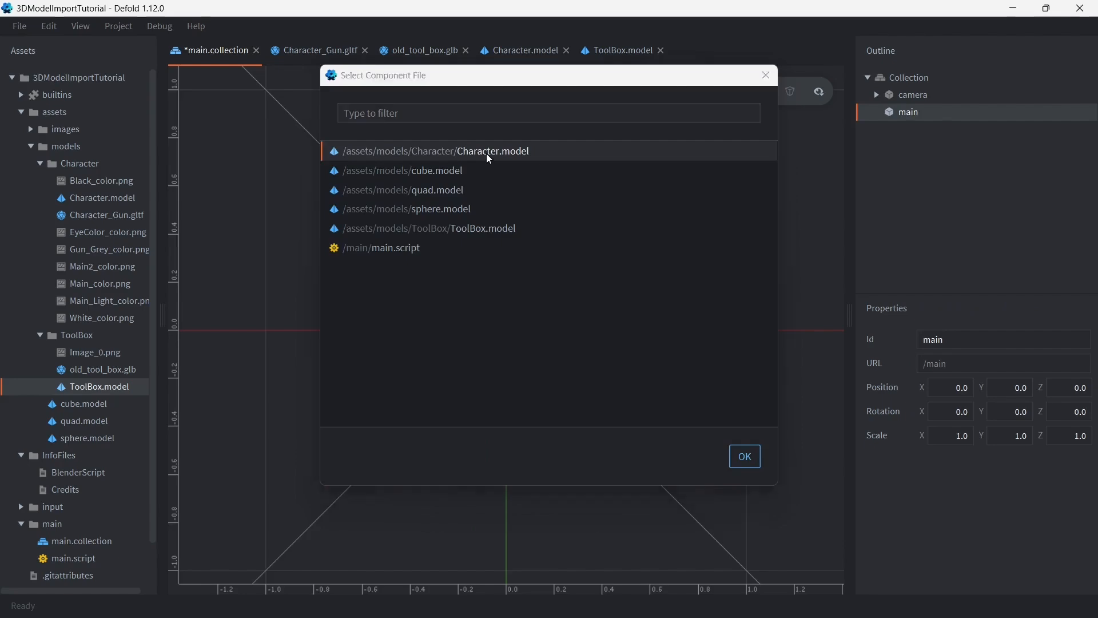
double_click(487, 153)
scroll(577, 229, "down", 6)
left_click_drag(661, 247, 602, 267, "ctrl")
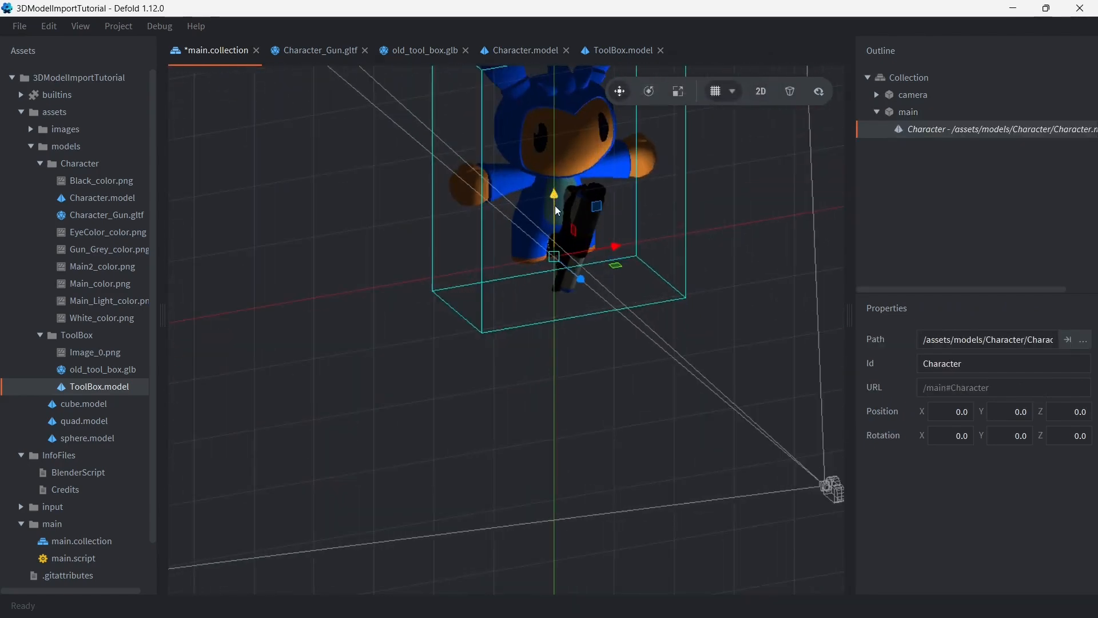
left_click_drag(555, 205, 555, 295)
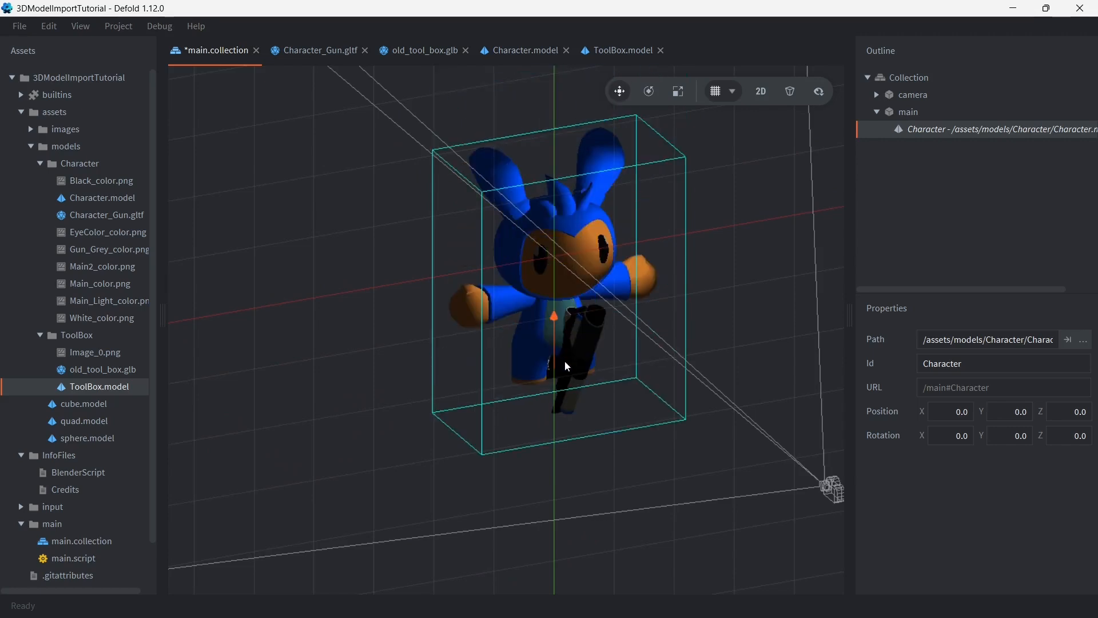
Step: Add a new game object to the collection and attach ToolBox.model to it as a component
left_click(924, 80)
key("a")
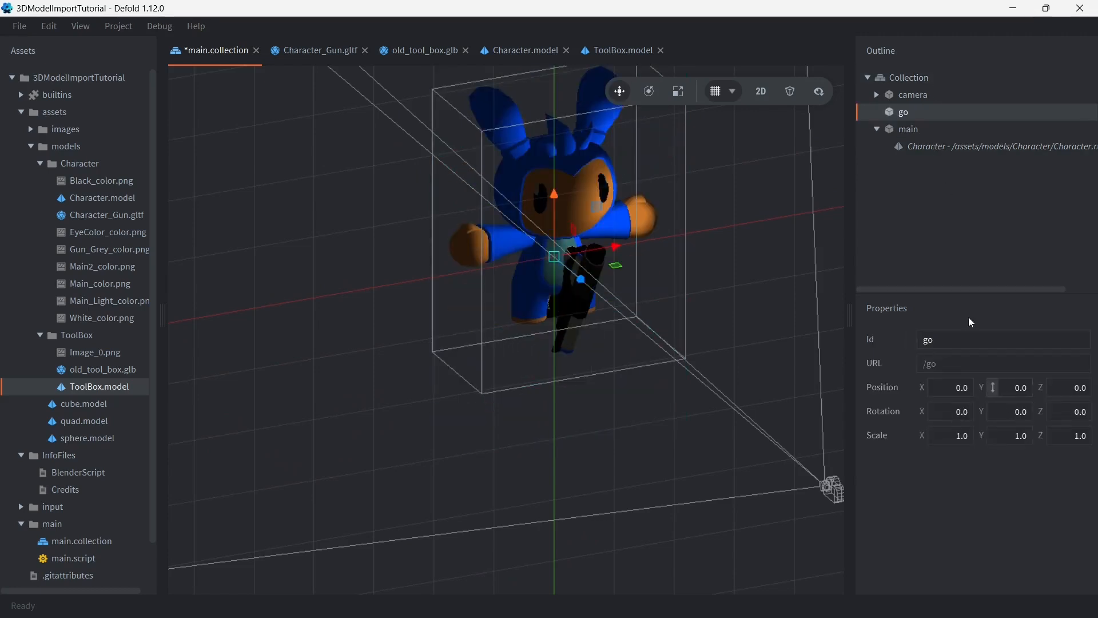
right_click(914, 111)
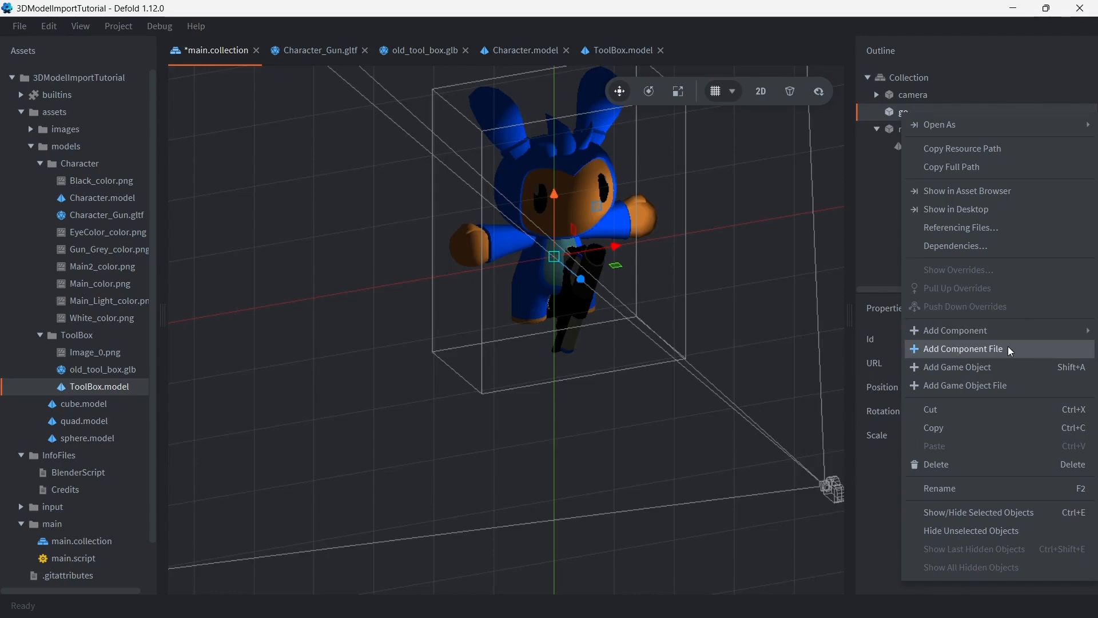
left_click(1007, 345)
double_click(507, 228)
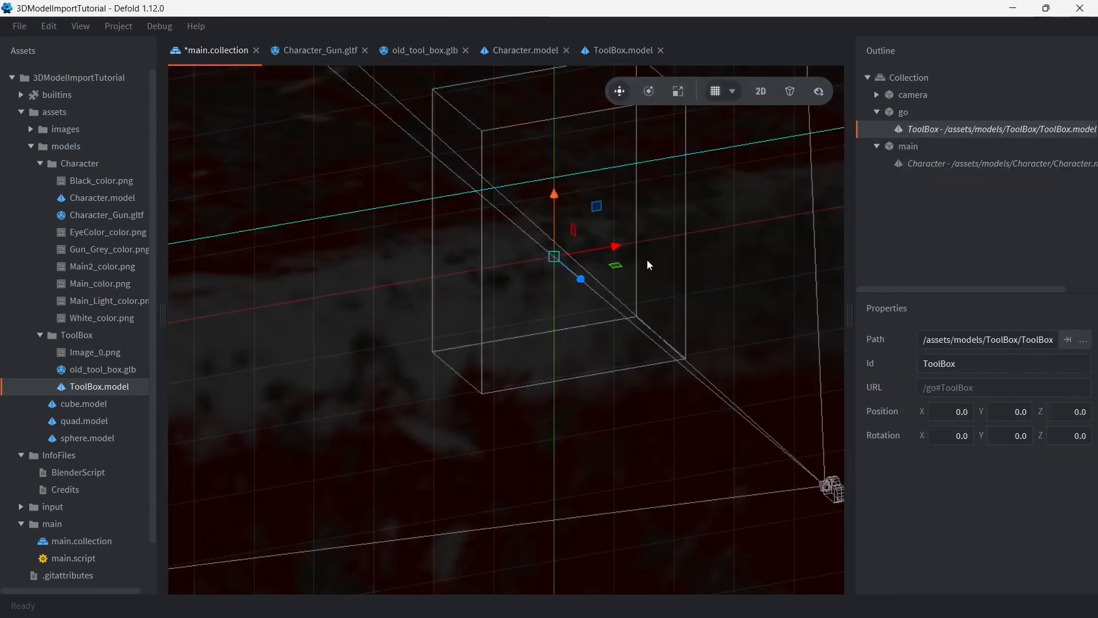
key("f")
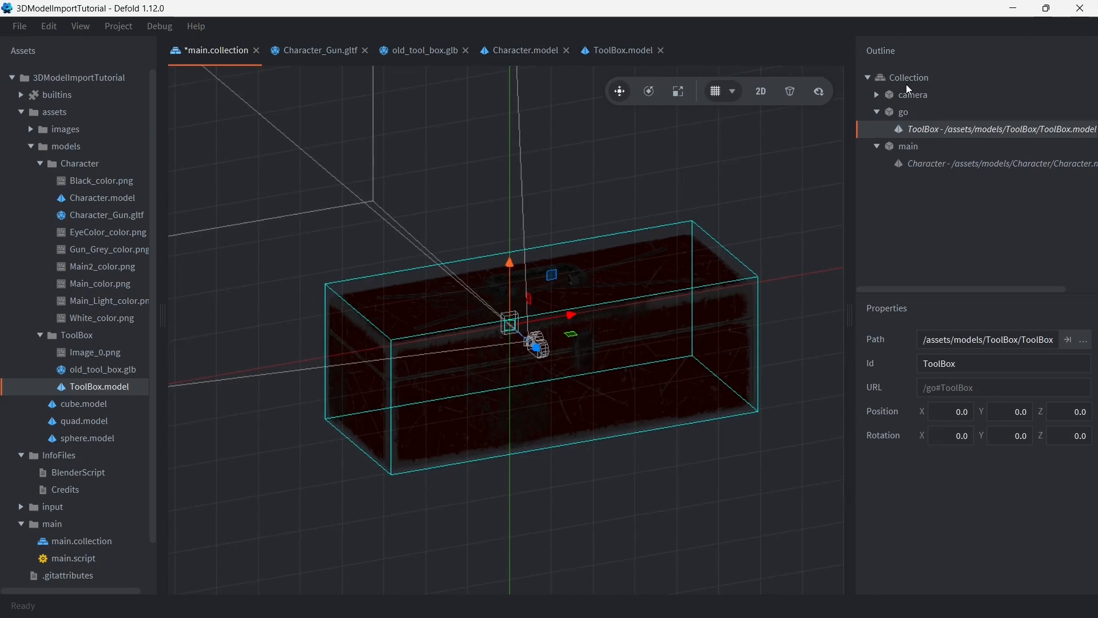
Step: Set the toolbox game object's scale to 0.1 on the X, Y and Z axes
left_click(908, 112)
left_click(958, 433)
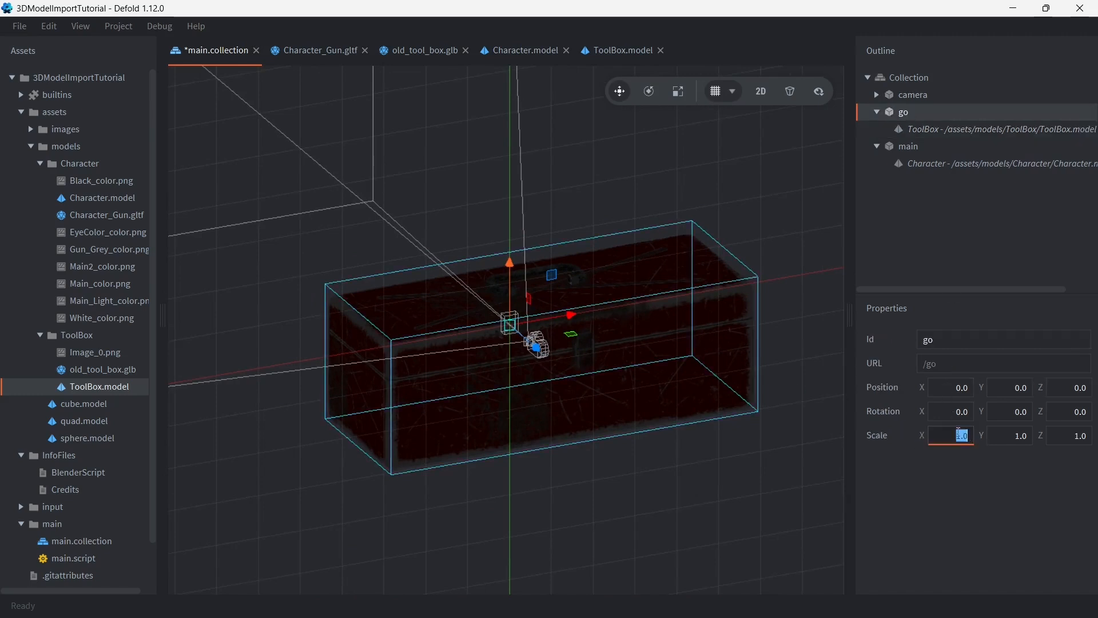
type("0.1")
key("Tab")
type("0.1")
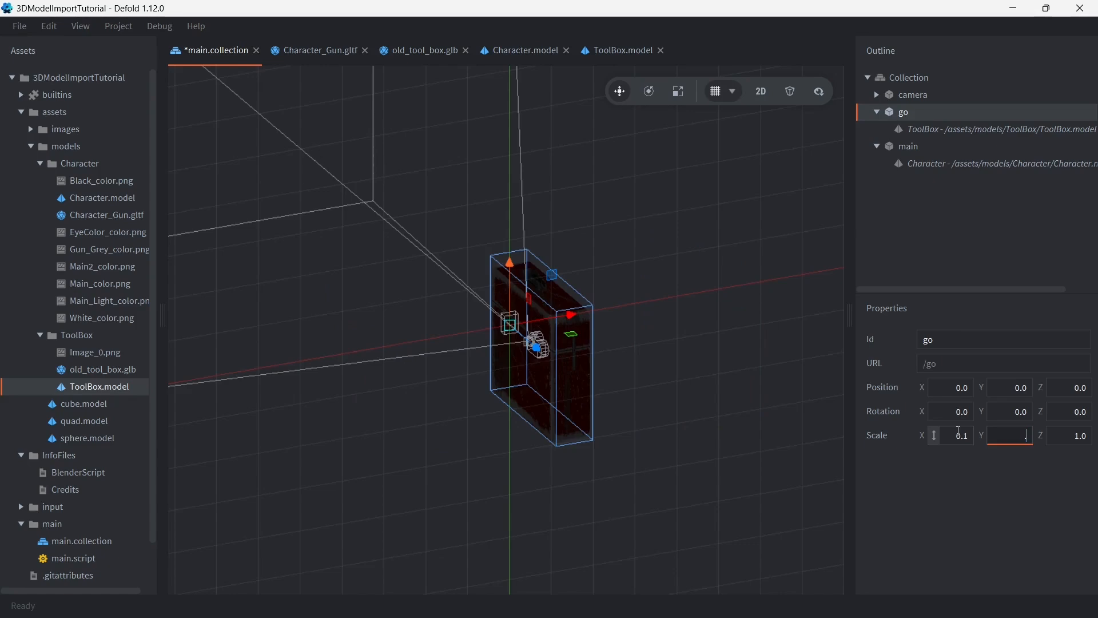
key("Tab")
type("0.1")
key("Return")
left_click(966, 130)
left_click(903, 112)
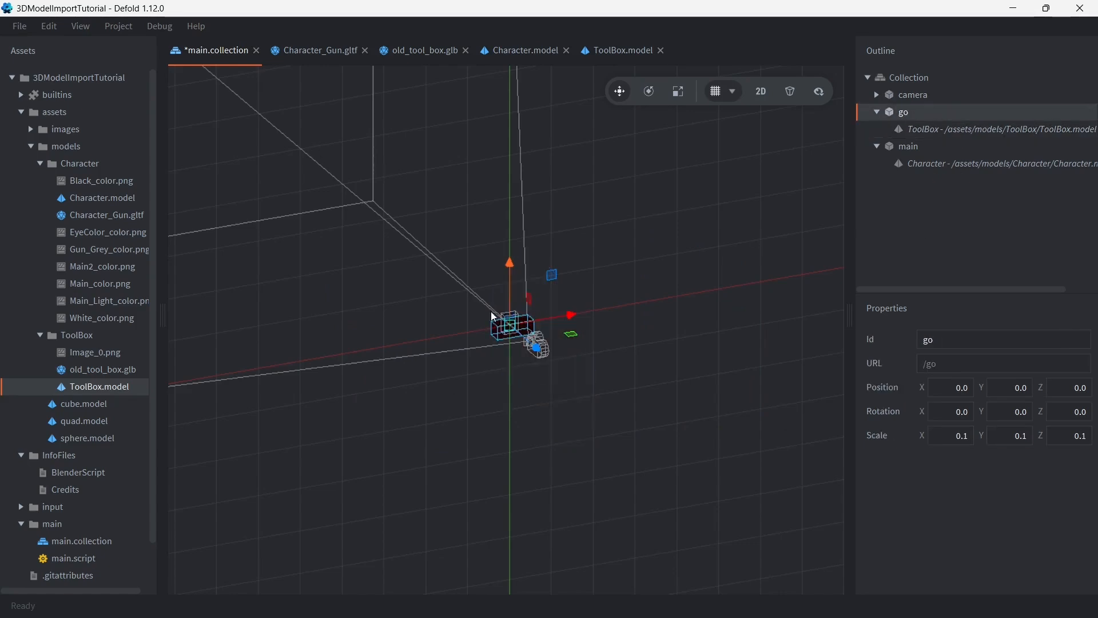
Step: Move the toolbox game object behind the character to position X 2, Y -2, Z -8
key("f")
scroll(516, 346, "down", 2)
left_click_drag(594, 280, 410, 286)
Step: Rotate the toolbox game object to about 31° on X and 46° on Y, and build the project
key("e")
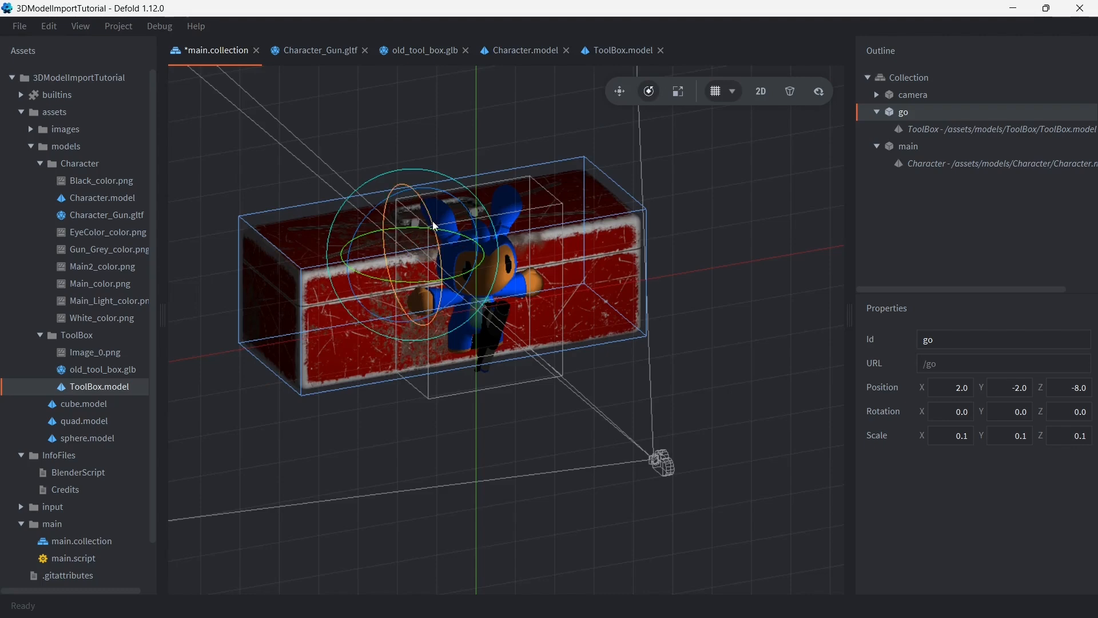
left_click_drag(433, 225, 421, 280)
left_click_drag(426, 273, 506, 293)
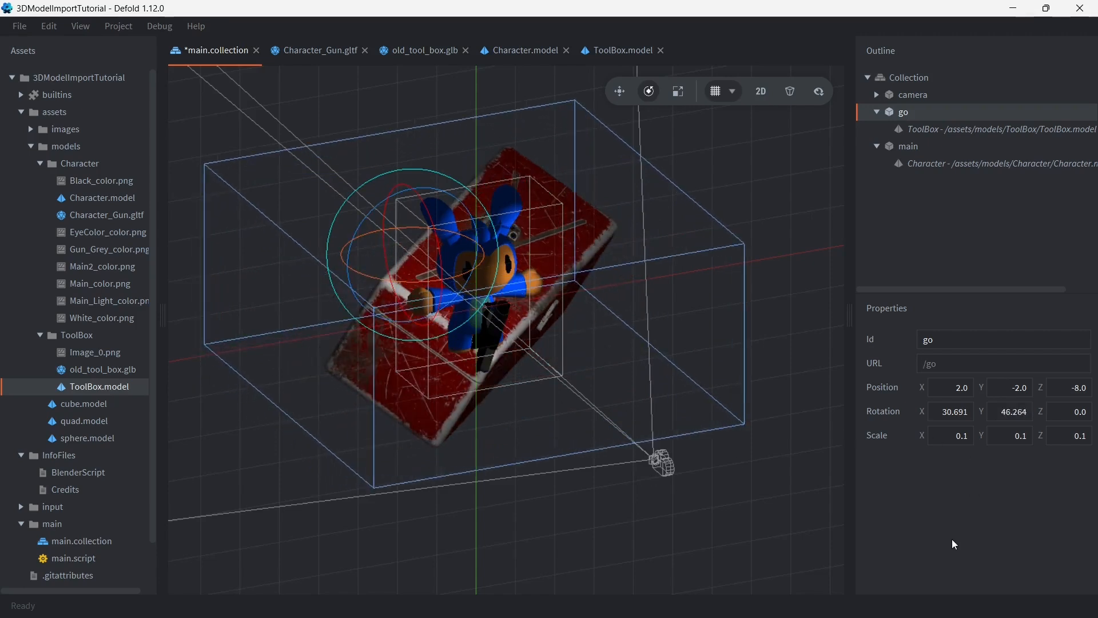
key("ctrl+b")
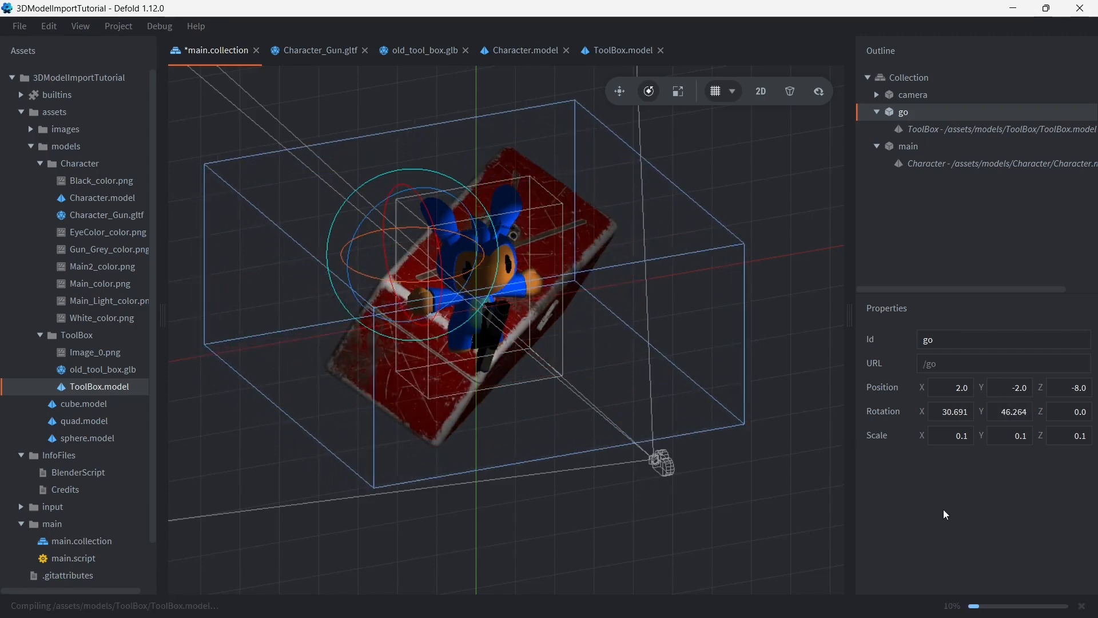